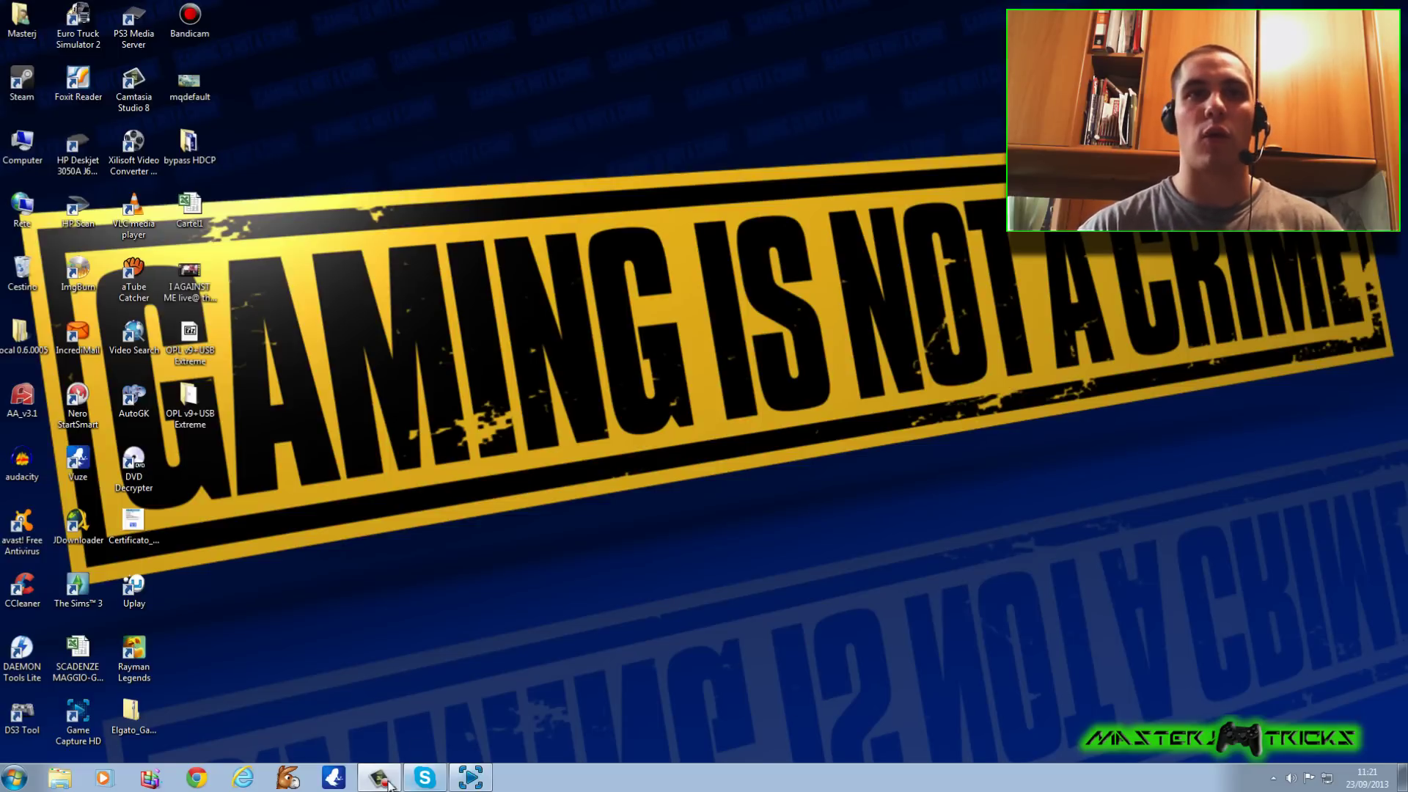
left_click(456, 777)
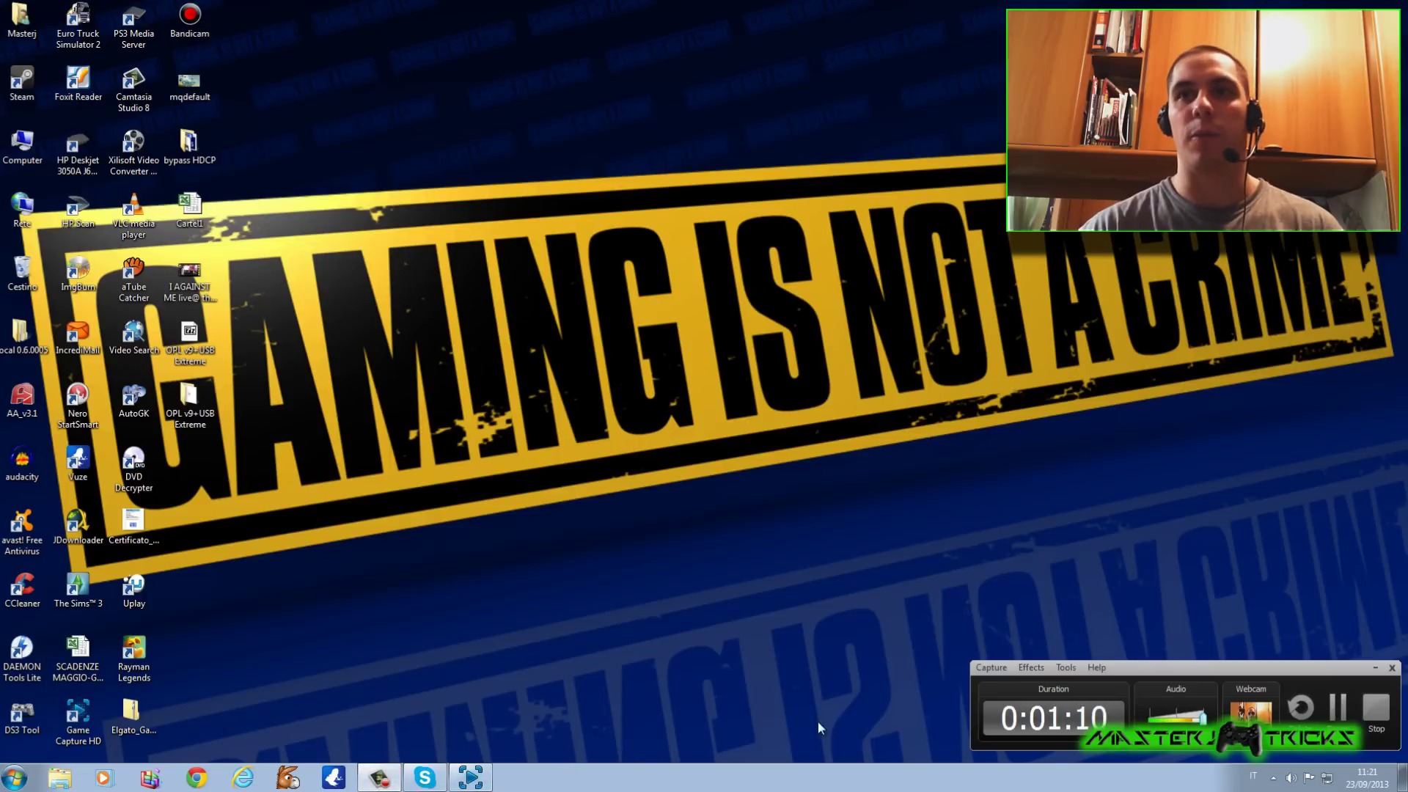
left_click(1375, 668)
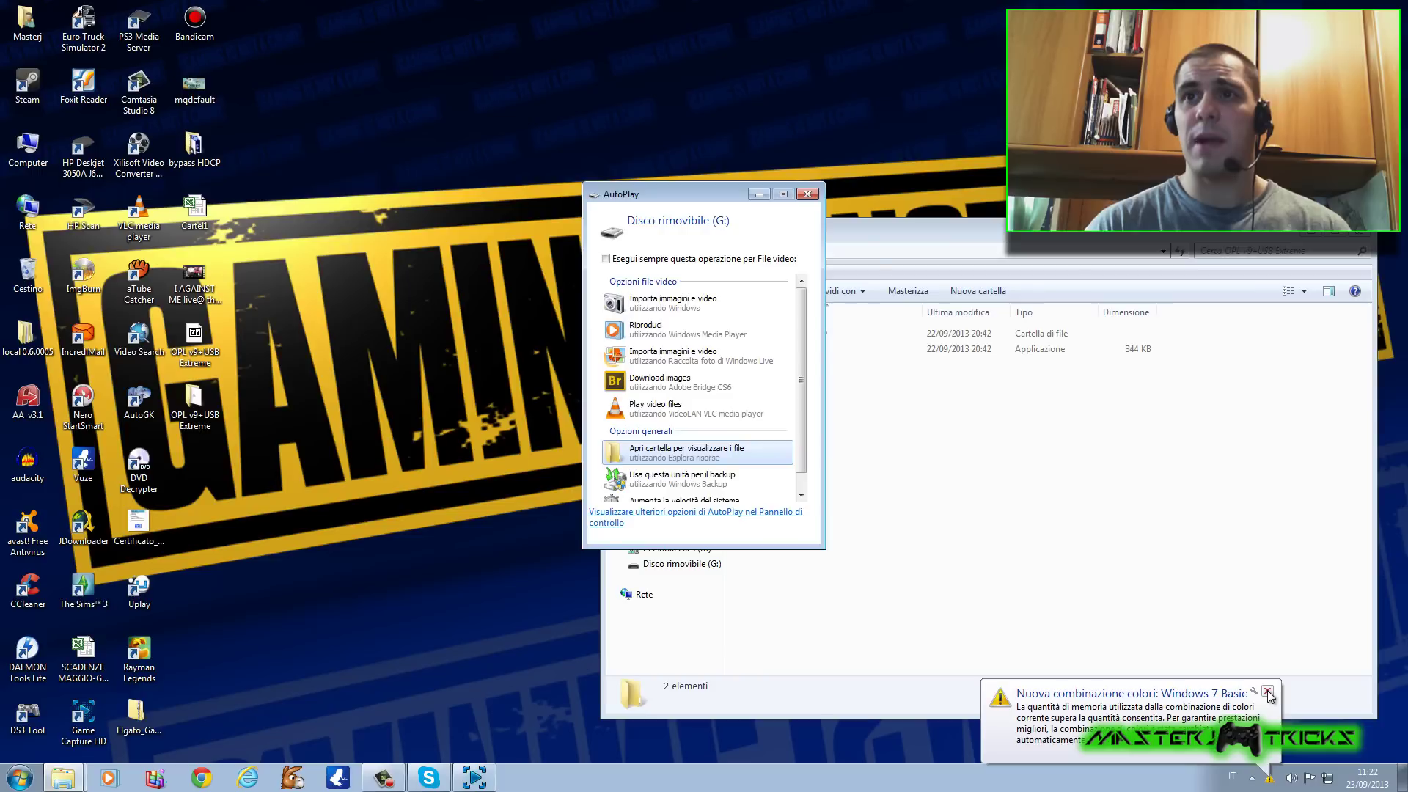
Dismiss the colour scheme notification and open the removable drive (G:) to view its files, moving its window clear of the other folder.
left_click(1268, 694)
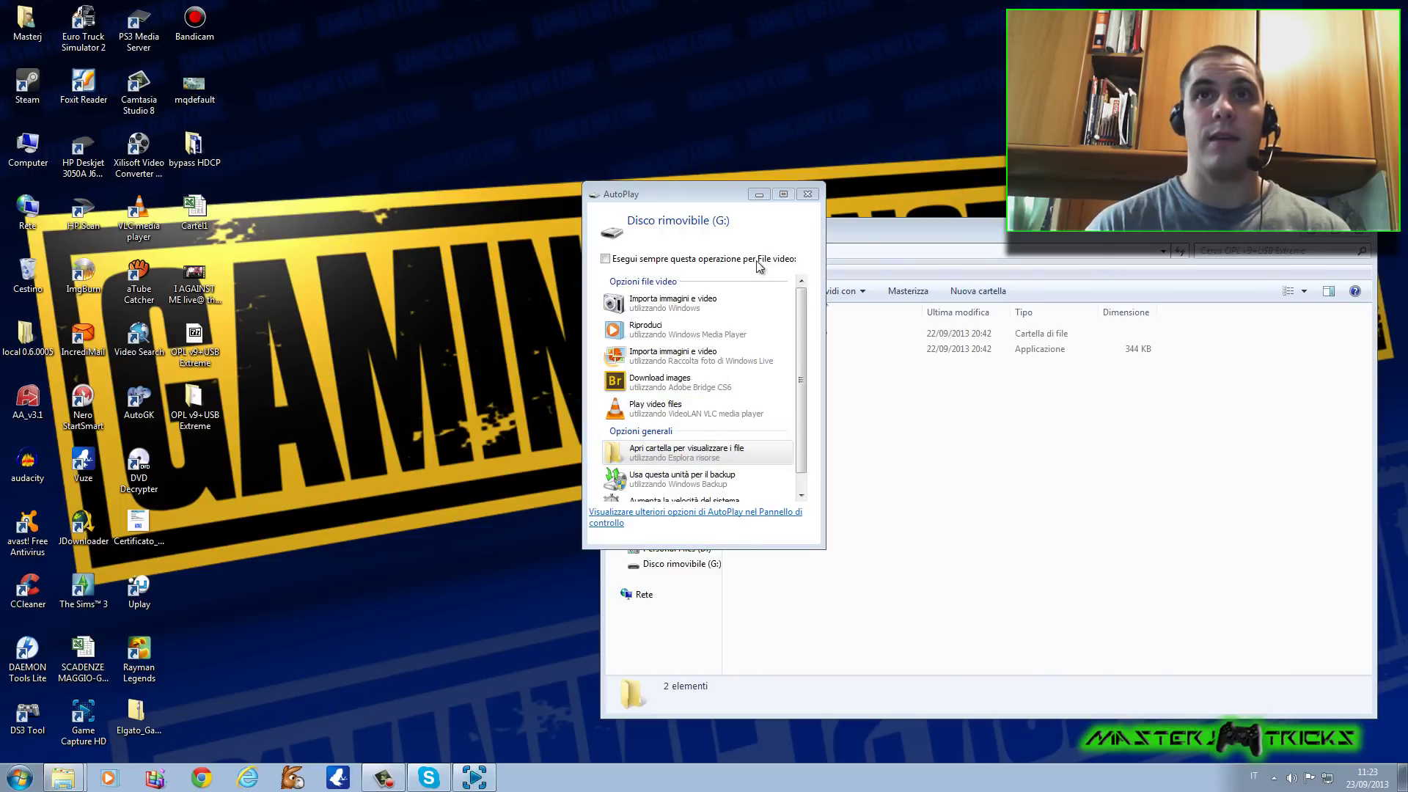
left_click(689, 452)
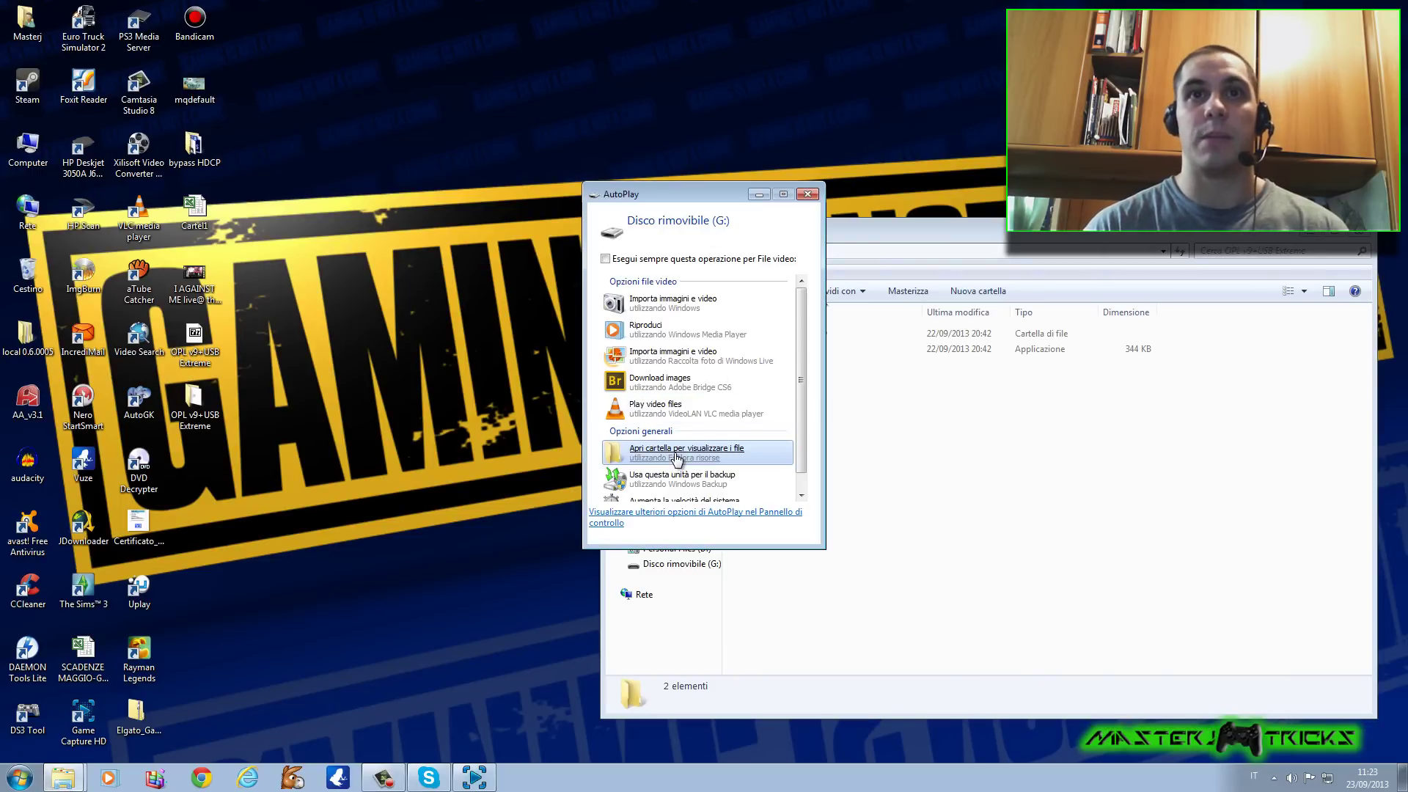
left_click_drag(715, 249, 219, 92)
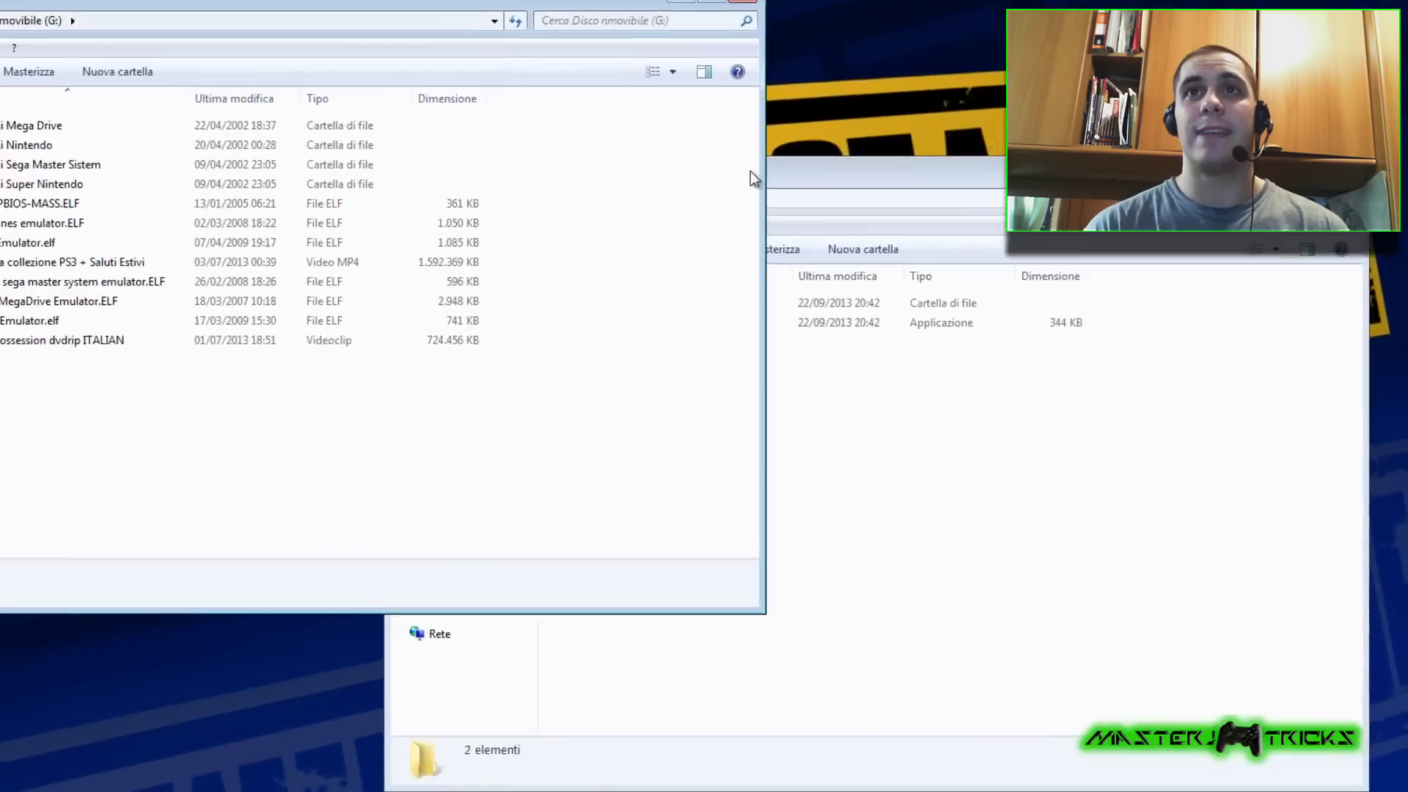
Copy OPNPS2LD.ELF from the OpenPS2Loader_0.9 folder into the root of the removable drive (G:).
left_click(784, 180)
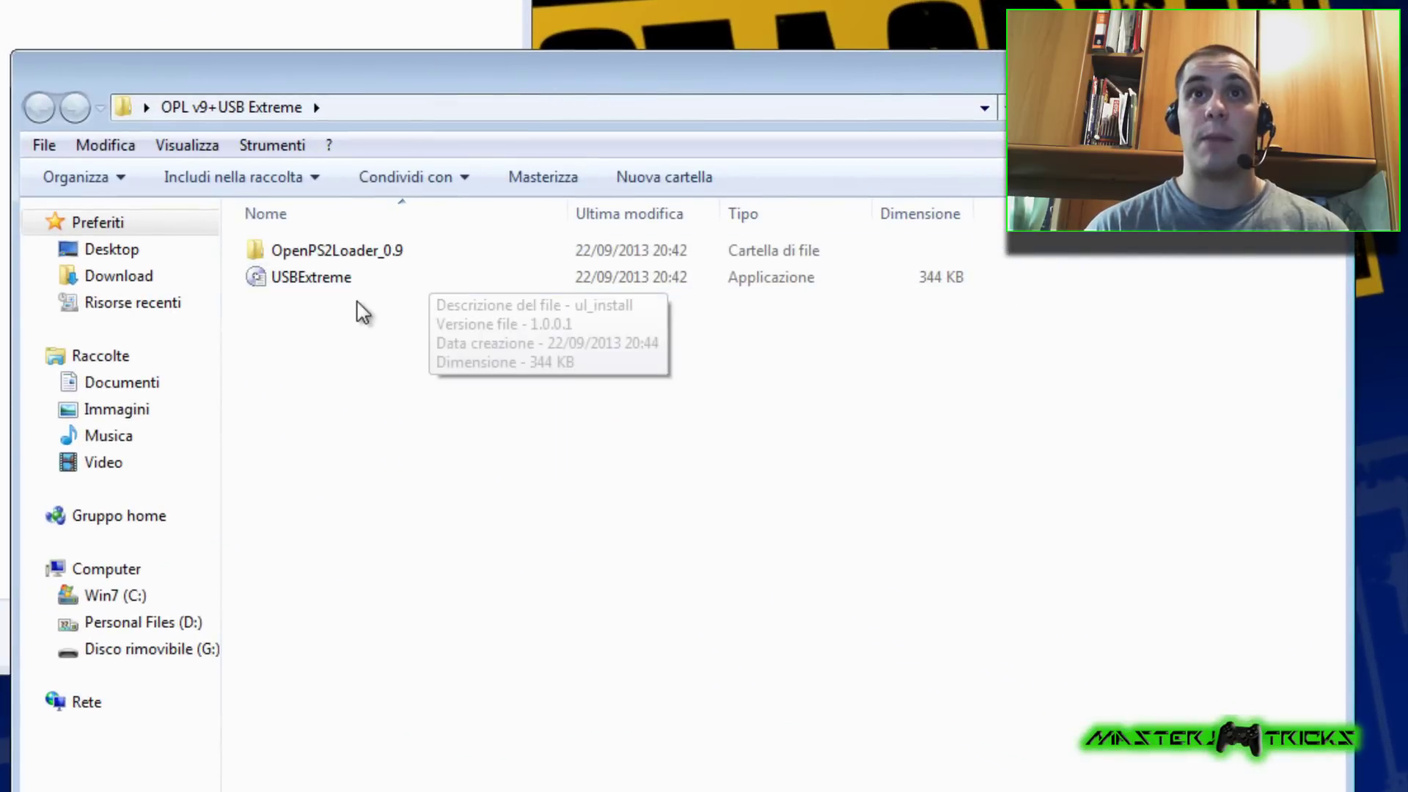
double_click(630, 304)
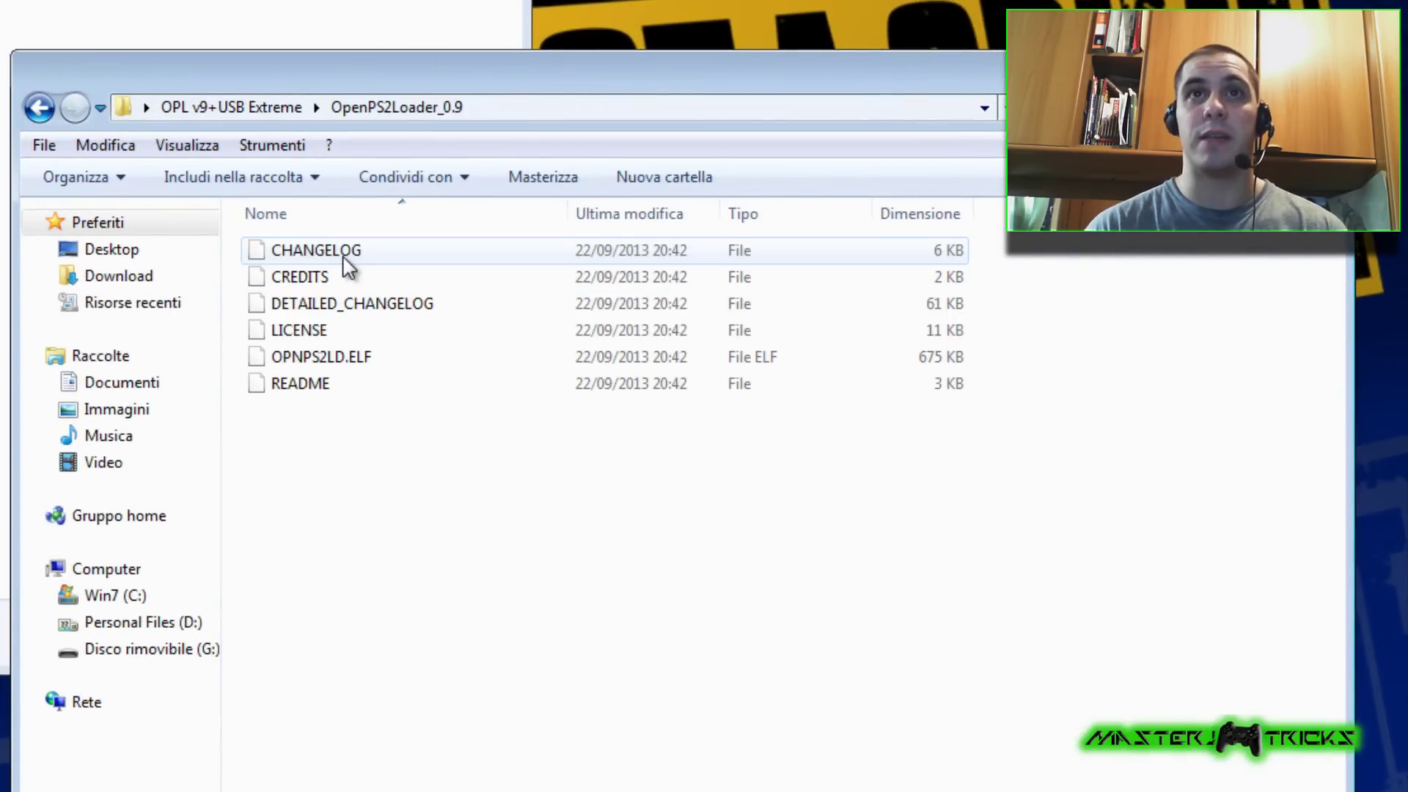
left_click(352, 367)
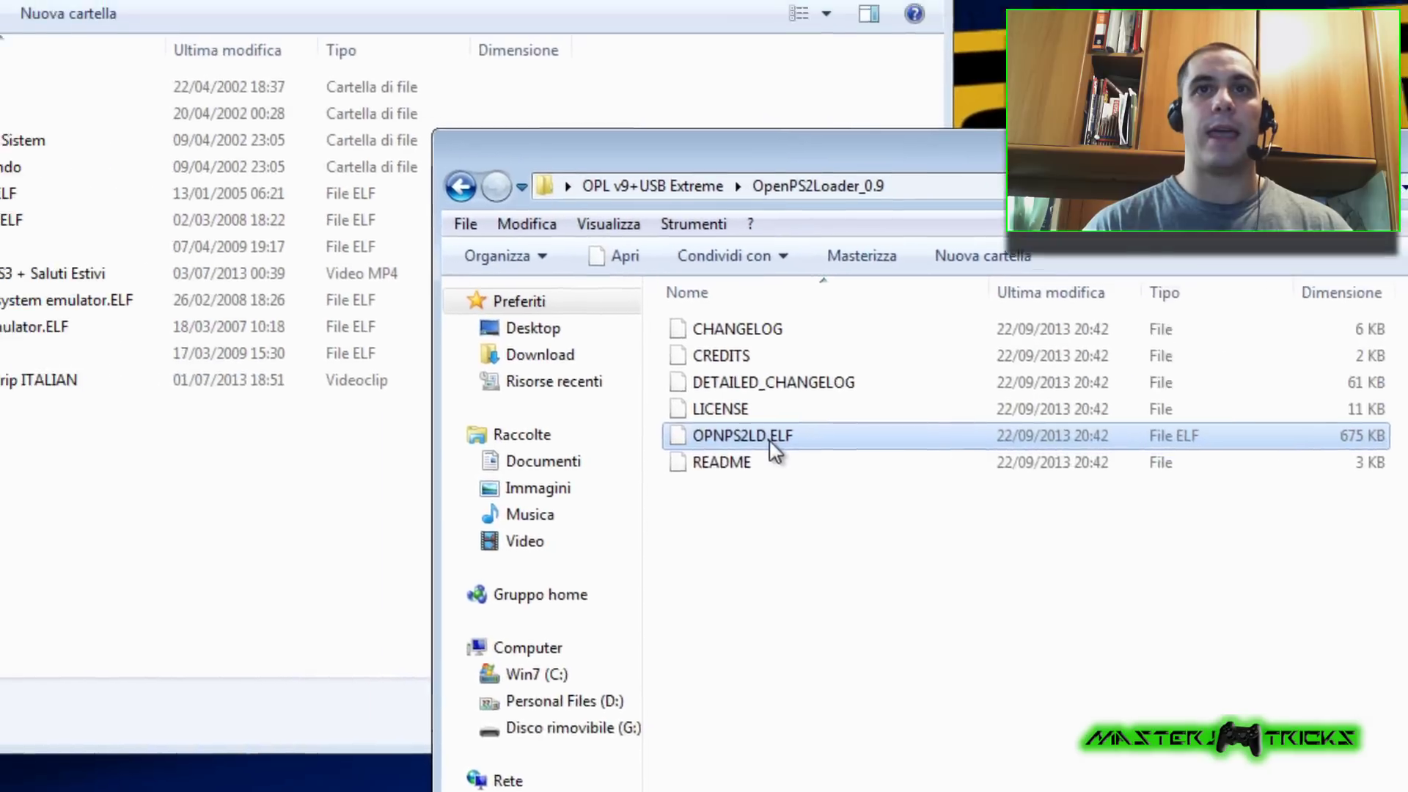
left_click_drag(353, 370, 528, 597)
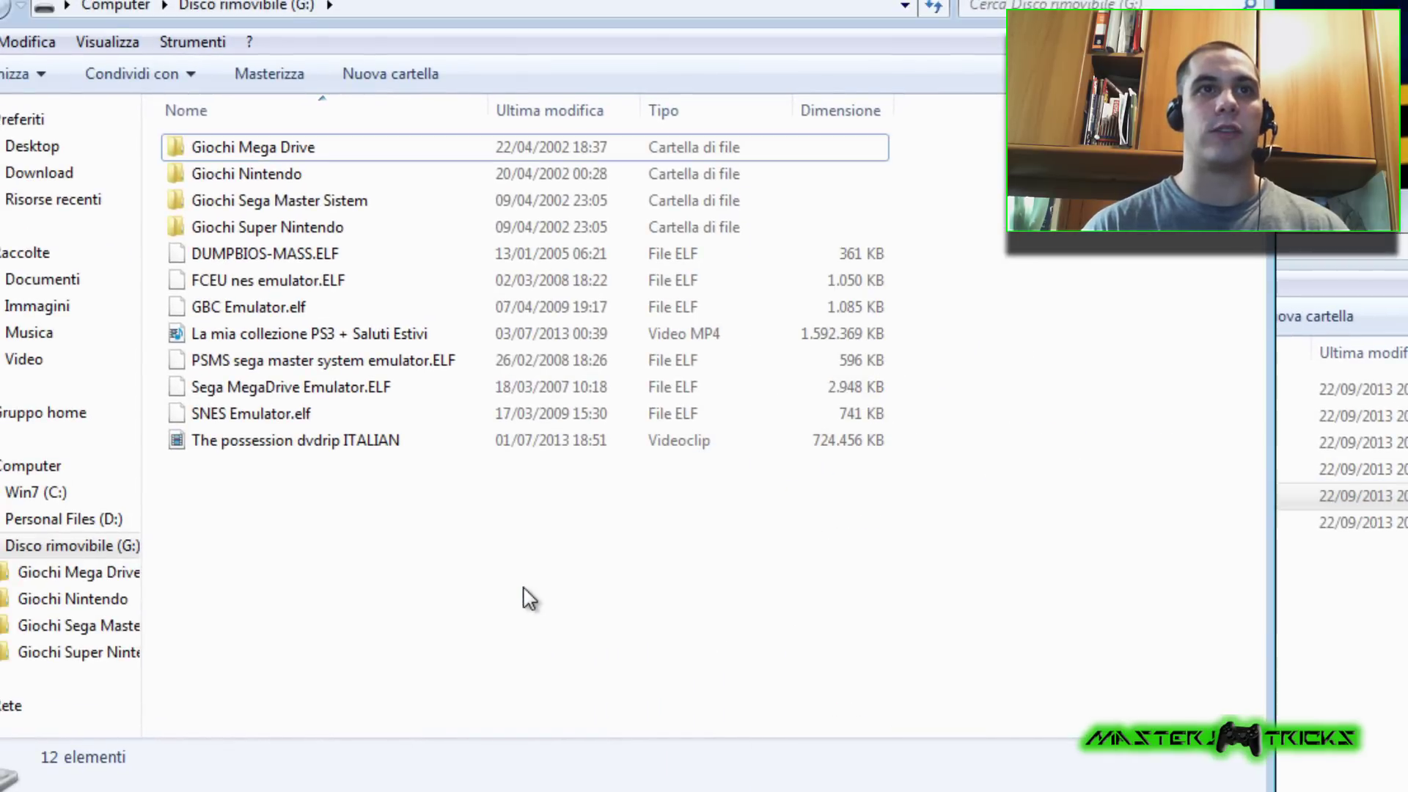
key("ctrl+v")
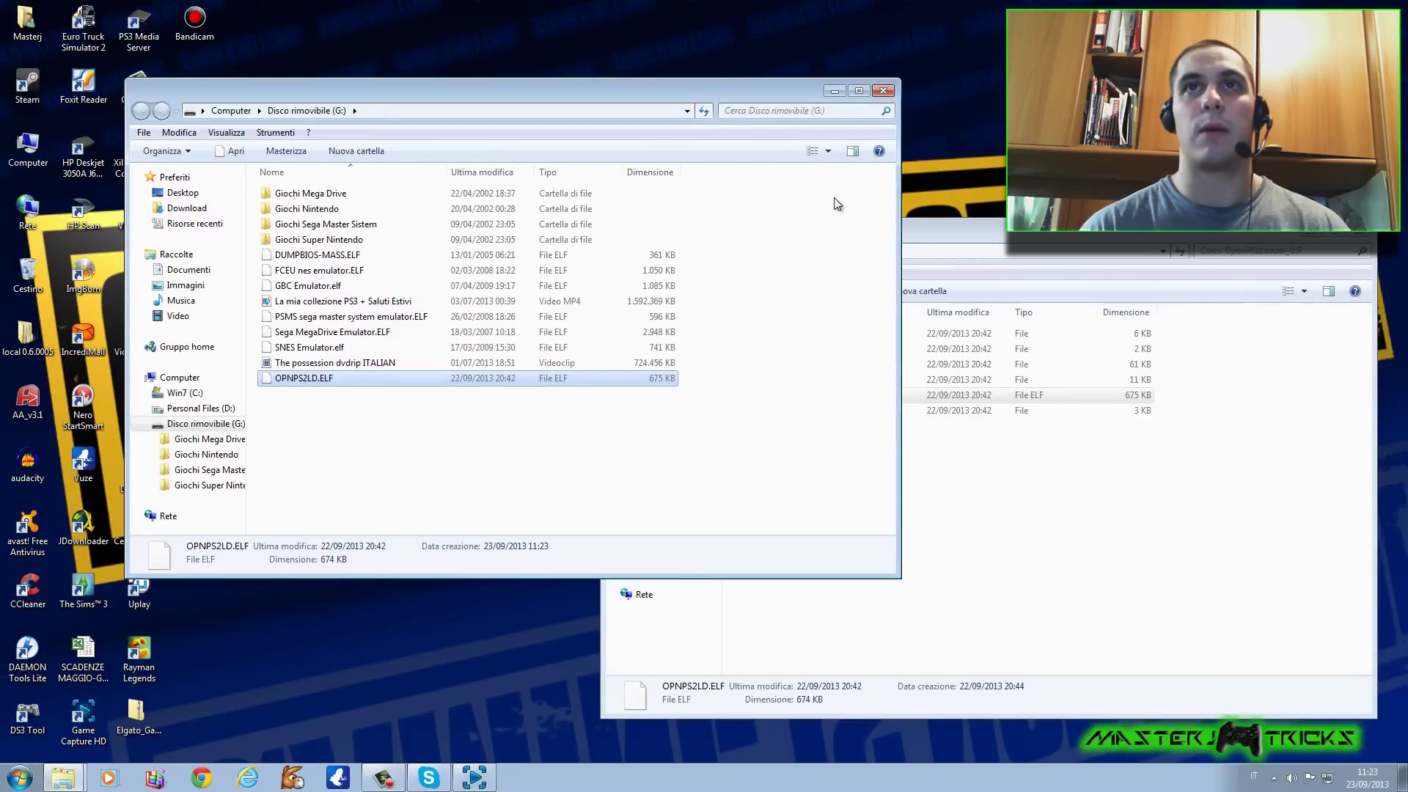
Close the removable drive's window and safely eject the TF090 Drive.
left_click(883, 90)
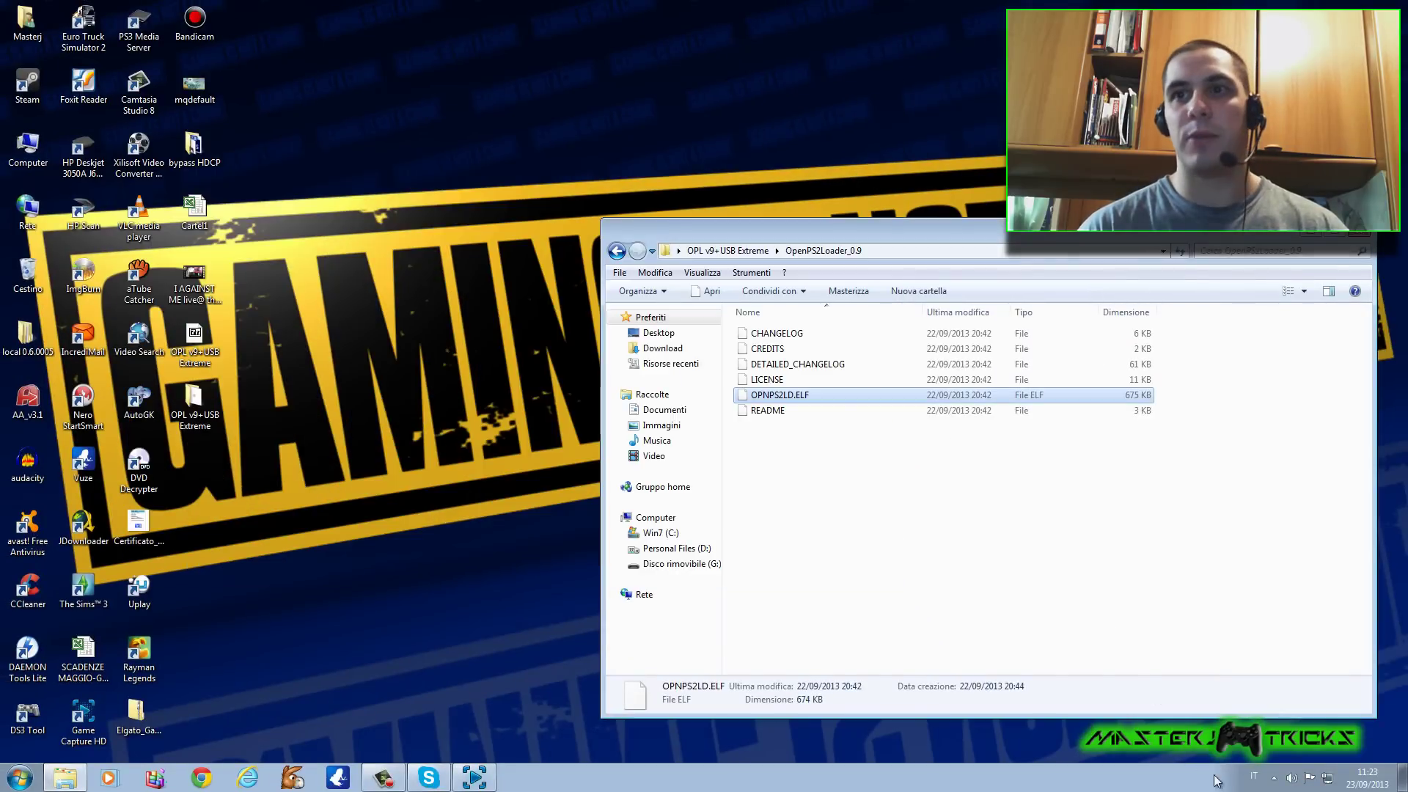
left_click(1274, 777)
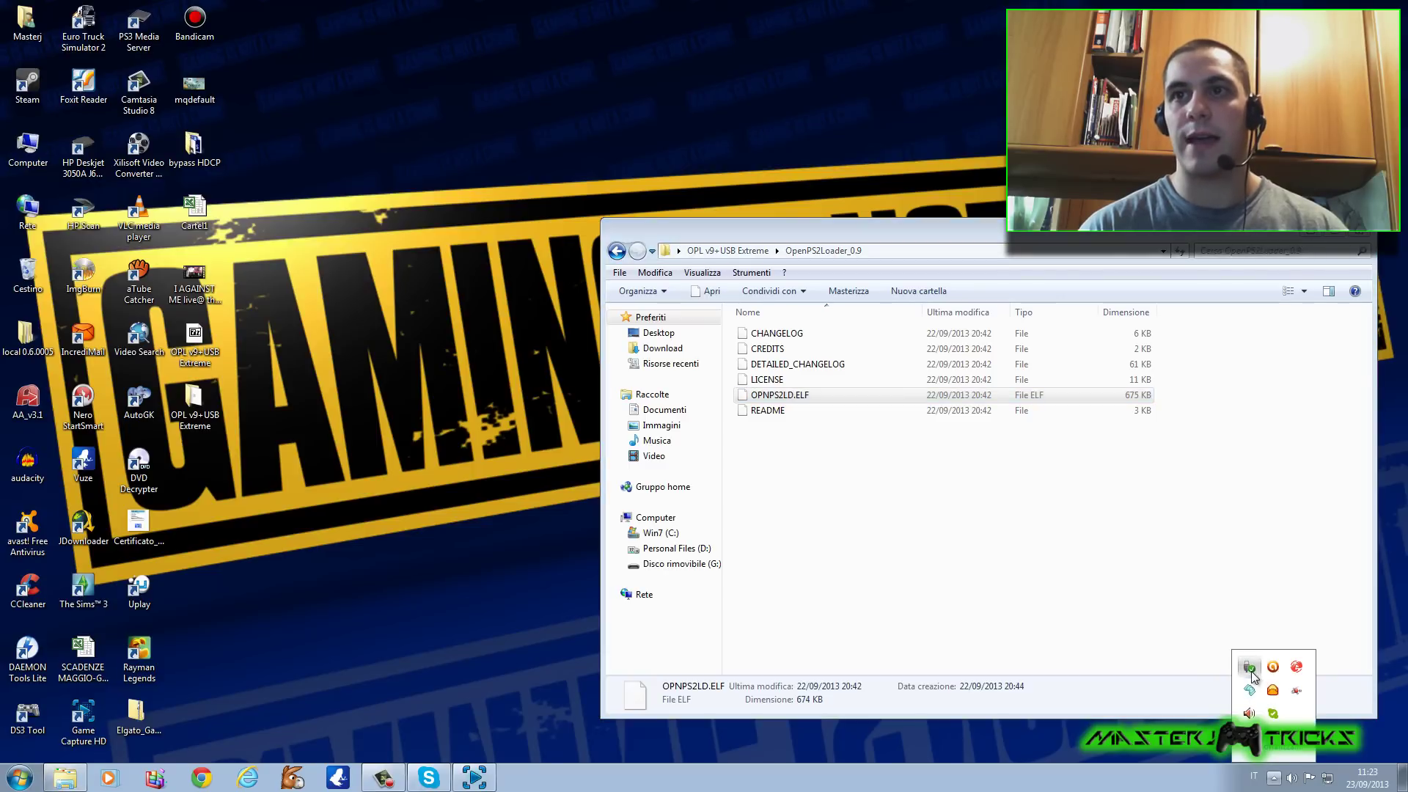
left_click(1250, 671)
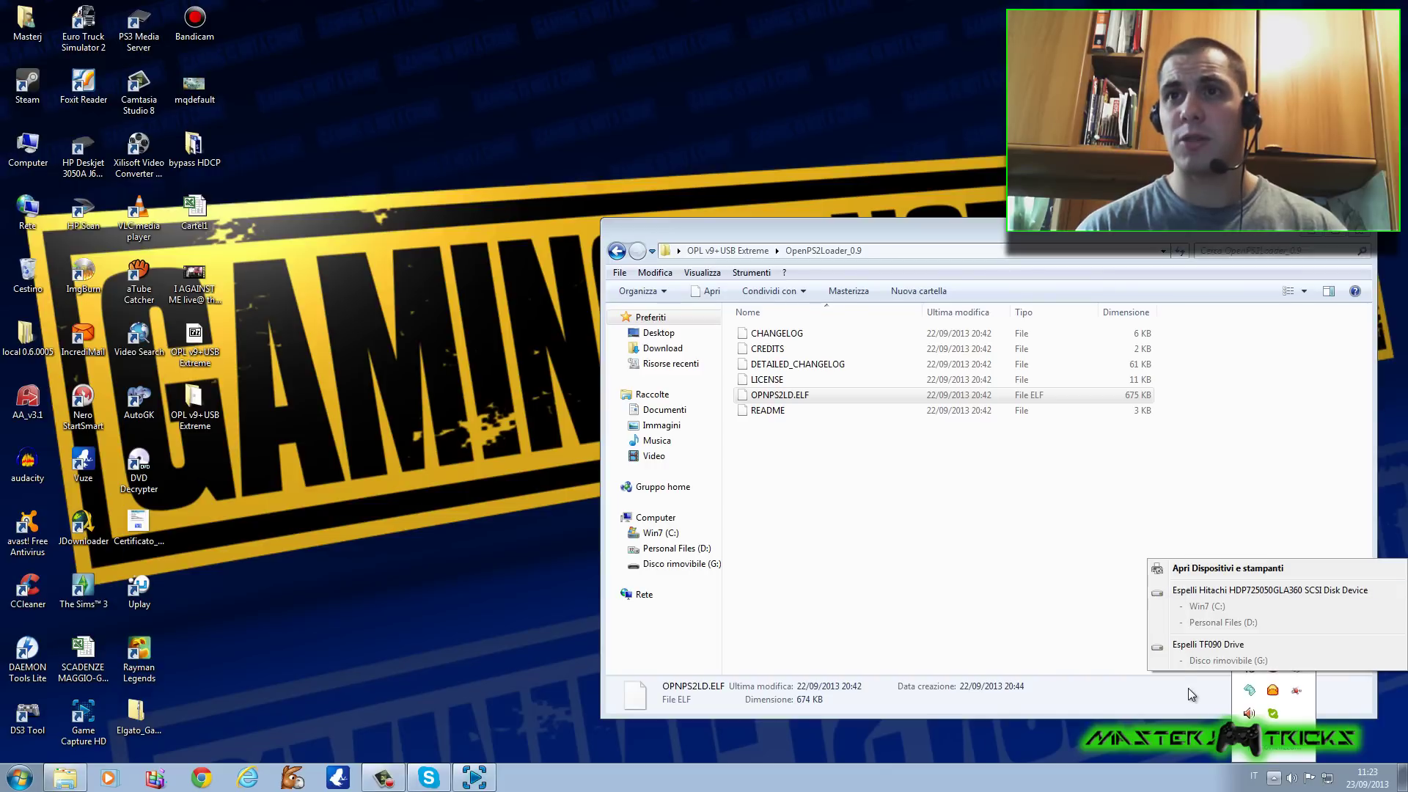
left_click(1172, 644)
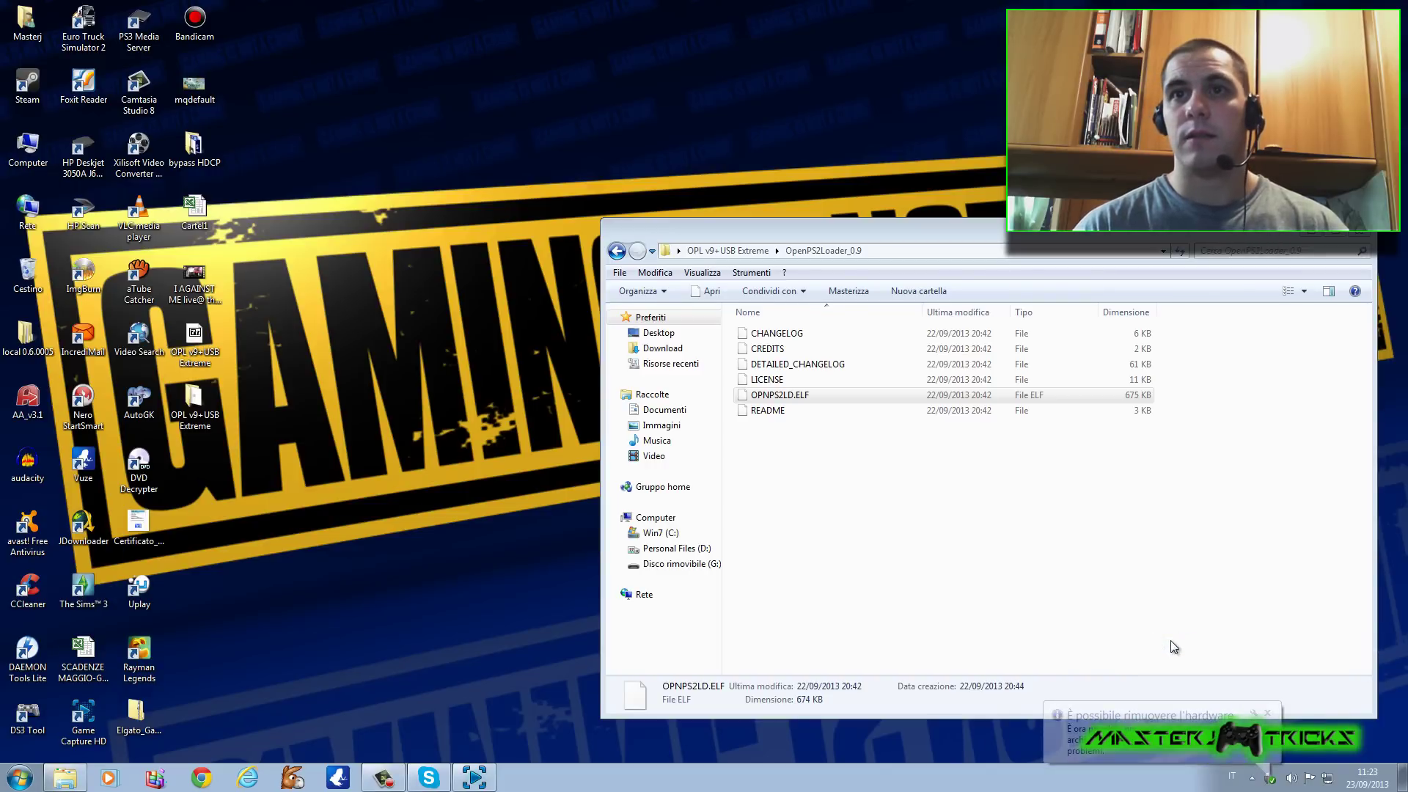
left_click(1268, 714)
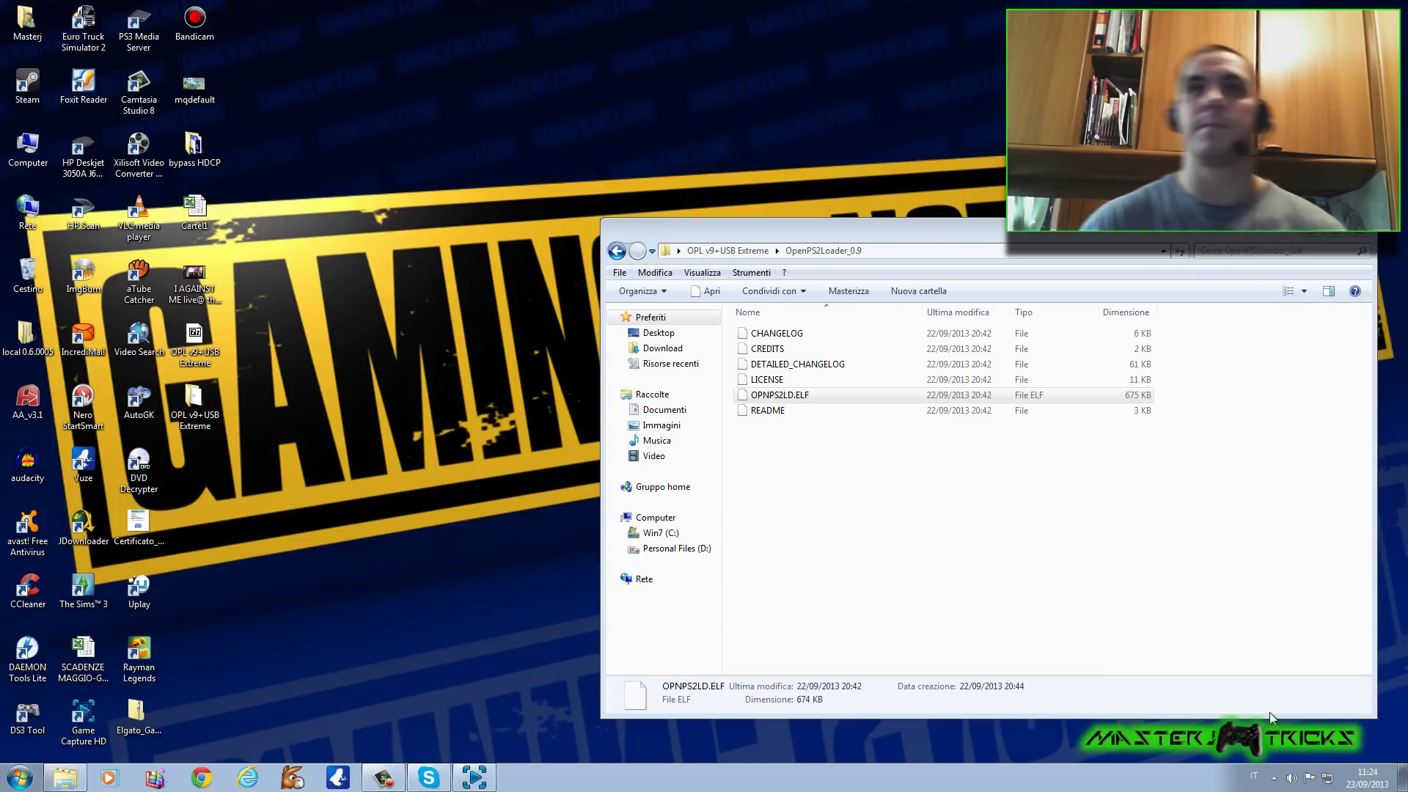
Clear the leftover folder and AutoPlay windows, and open the format settings for the NEW (G:) drive from Computer.
left_click(1310, 227)
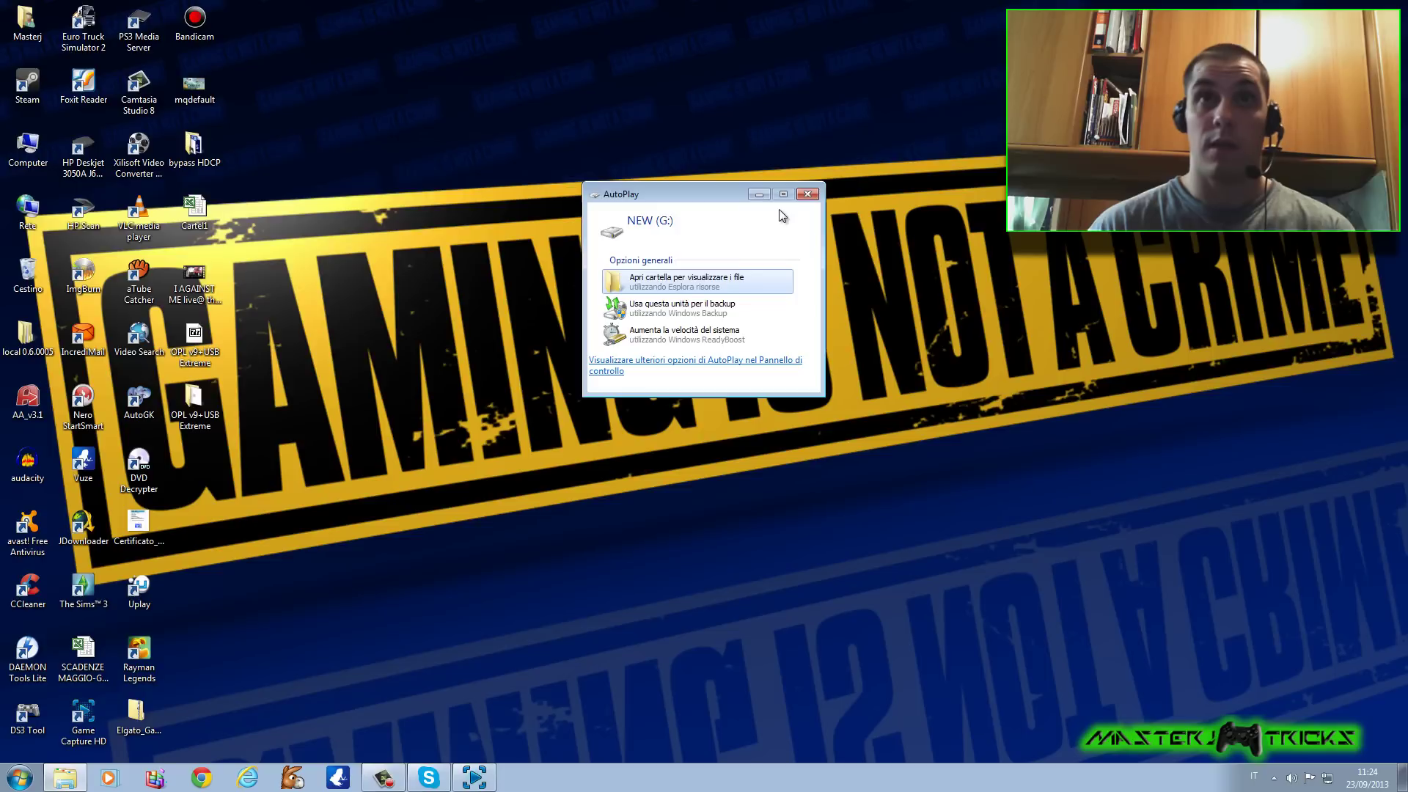
left_click(807, 193)
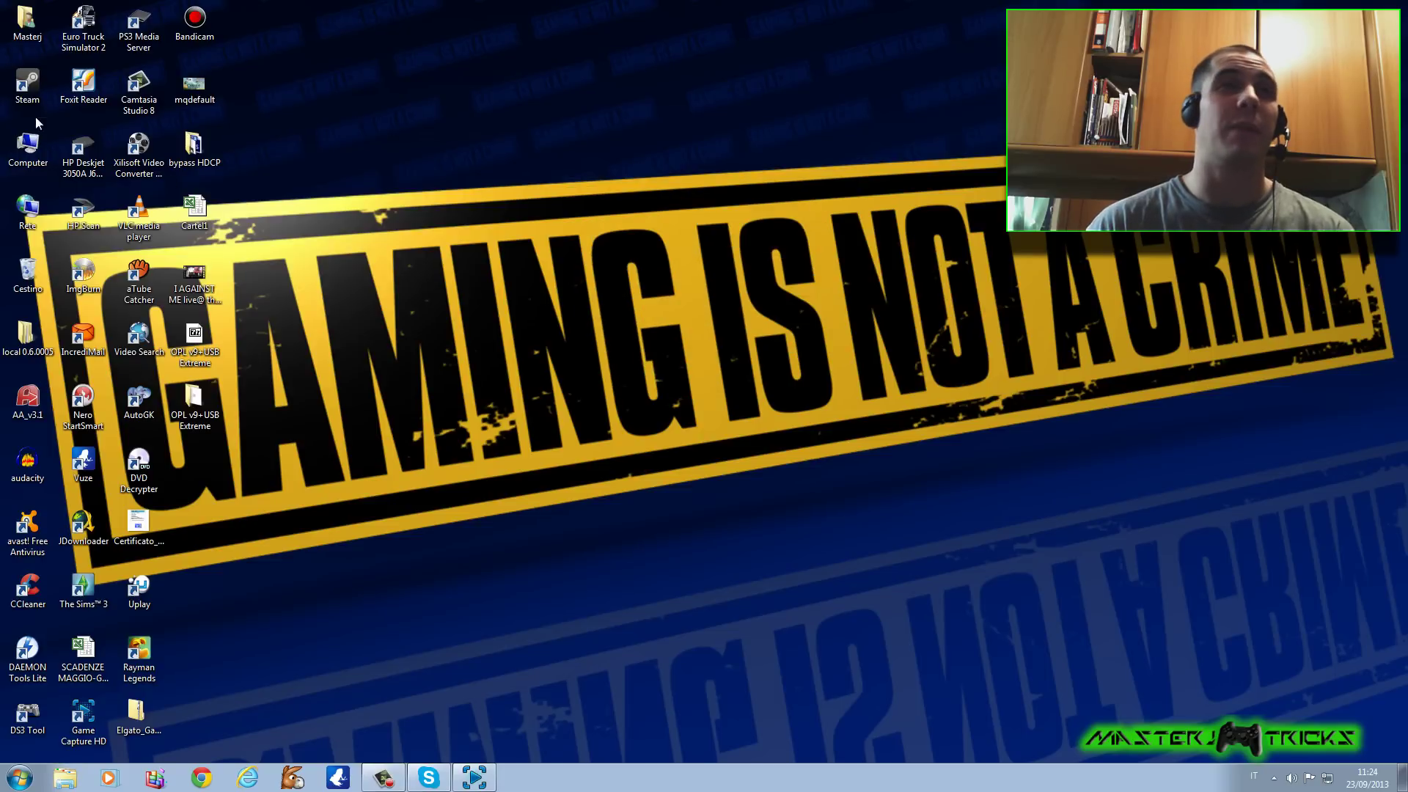
double_click(28, 147)
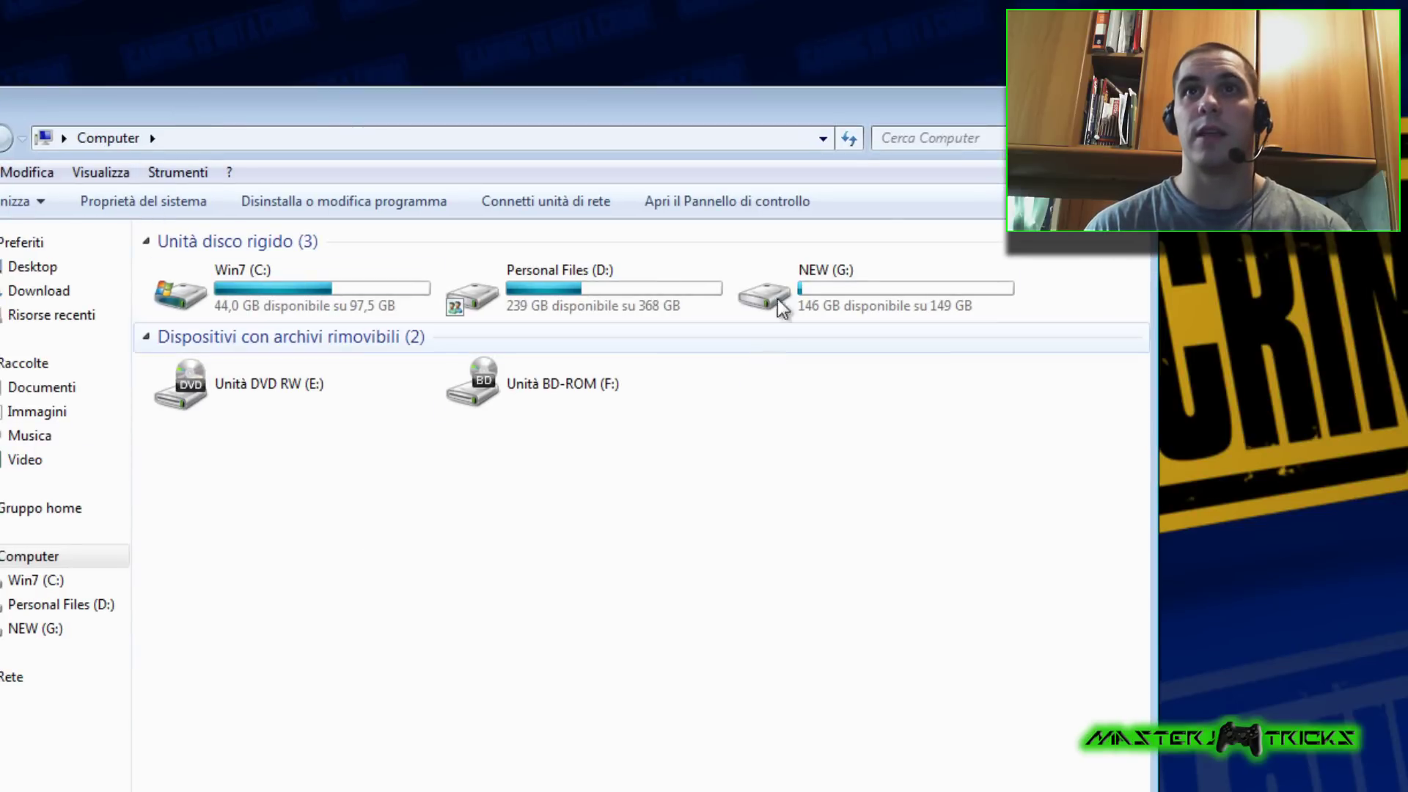
right_click(826, 272)
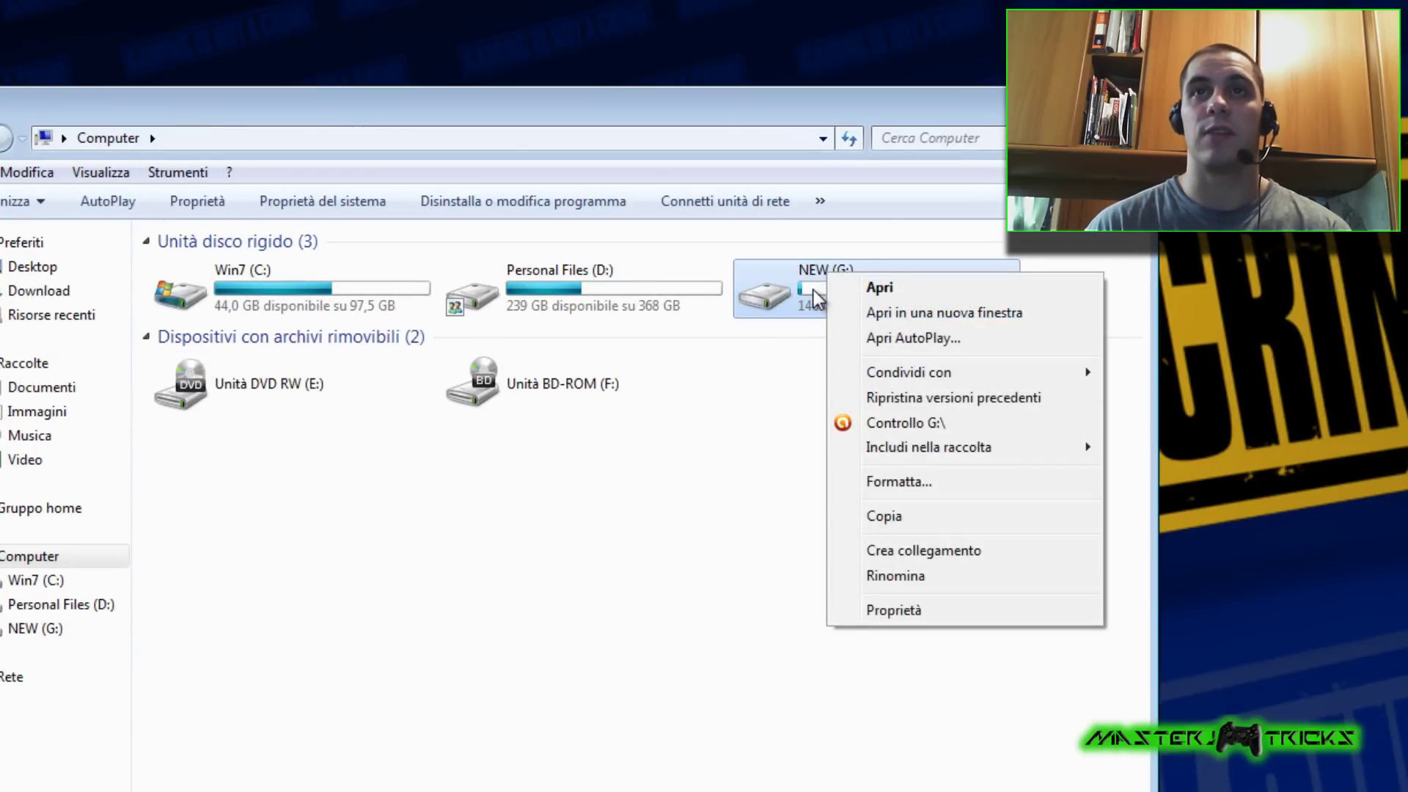
left_click(813, 289)
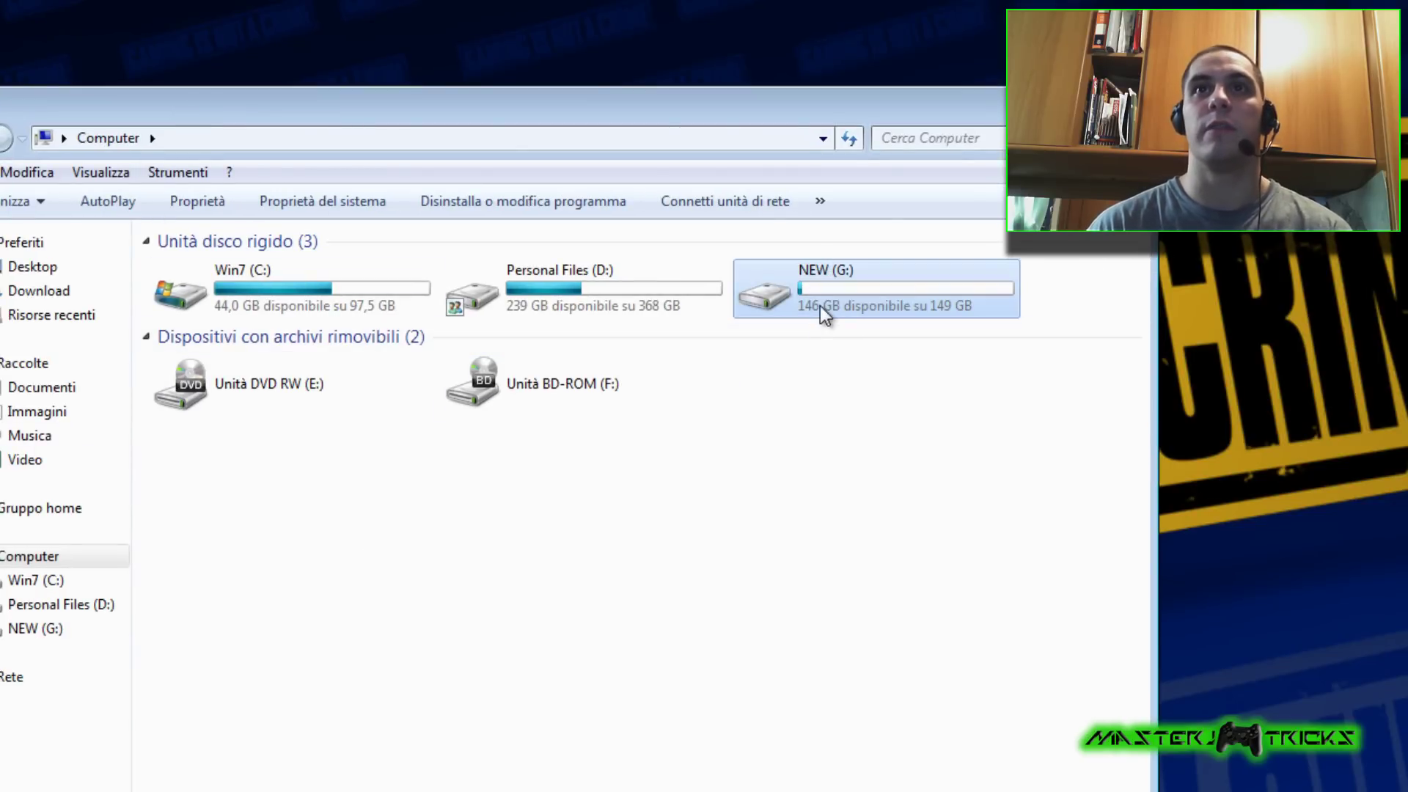
right_click(821, 293)
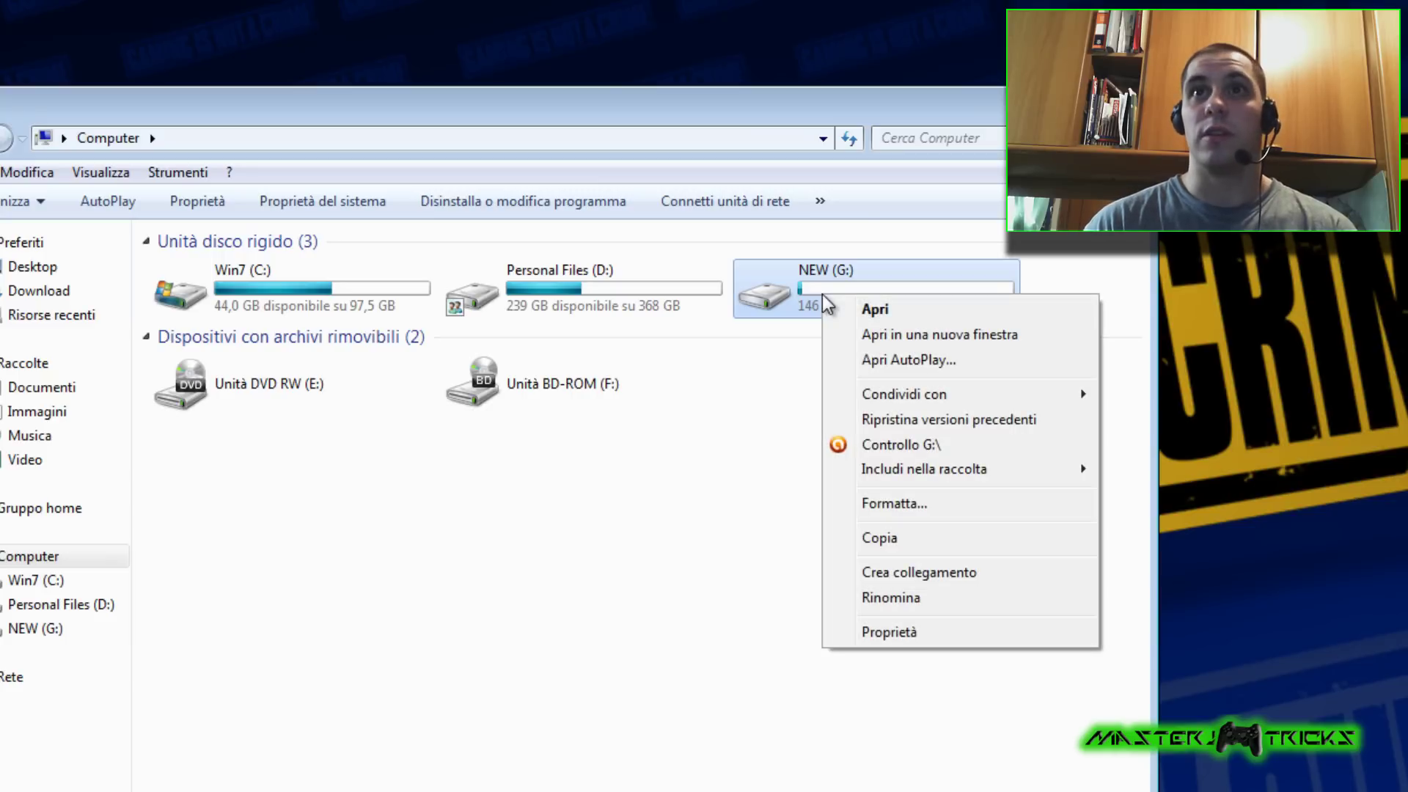
left_click(895, 504)
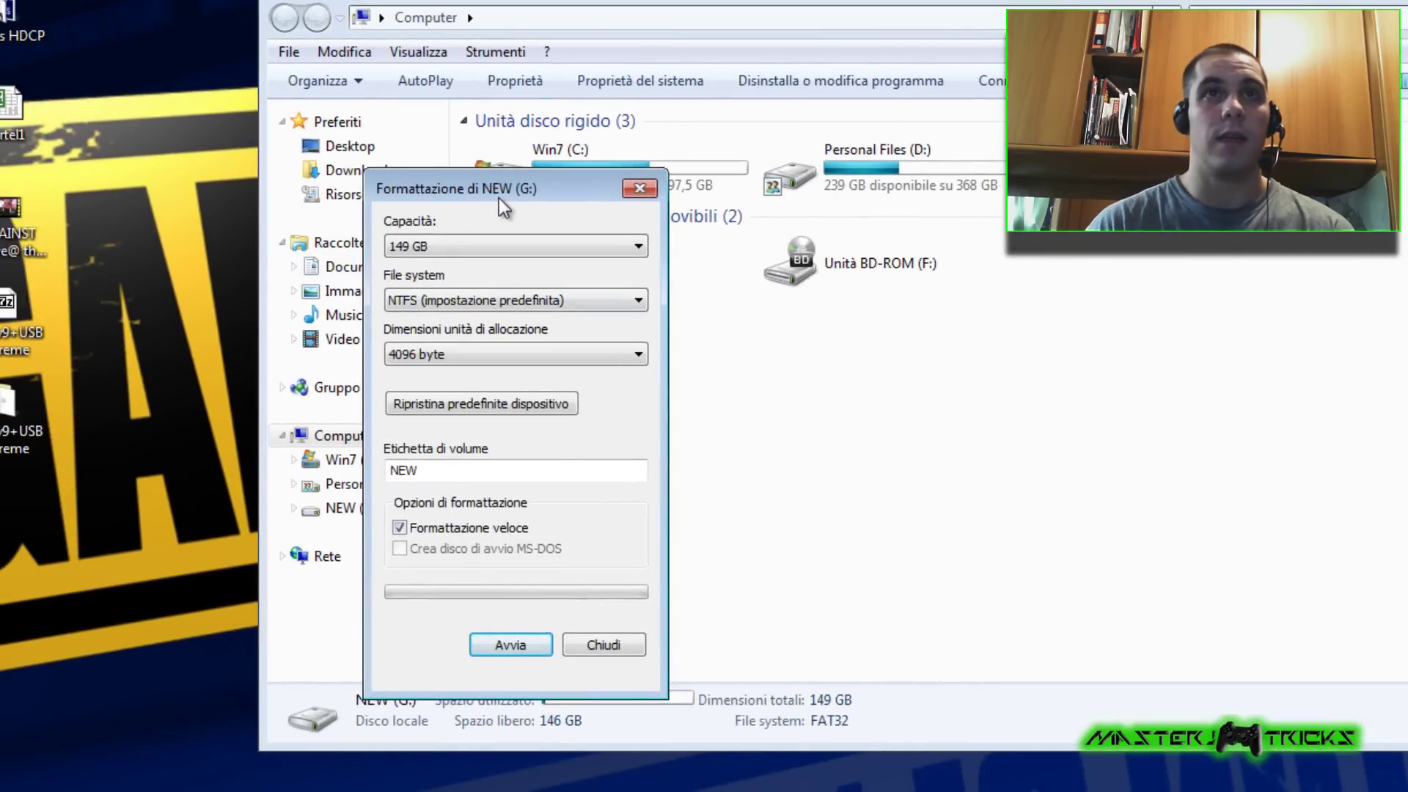
left_click_drag(382, 242, 648, 226)
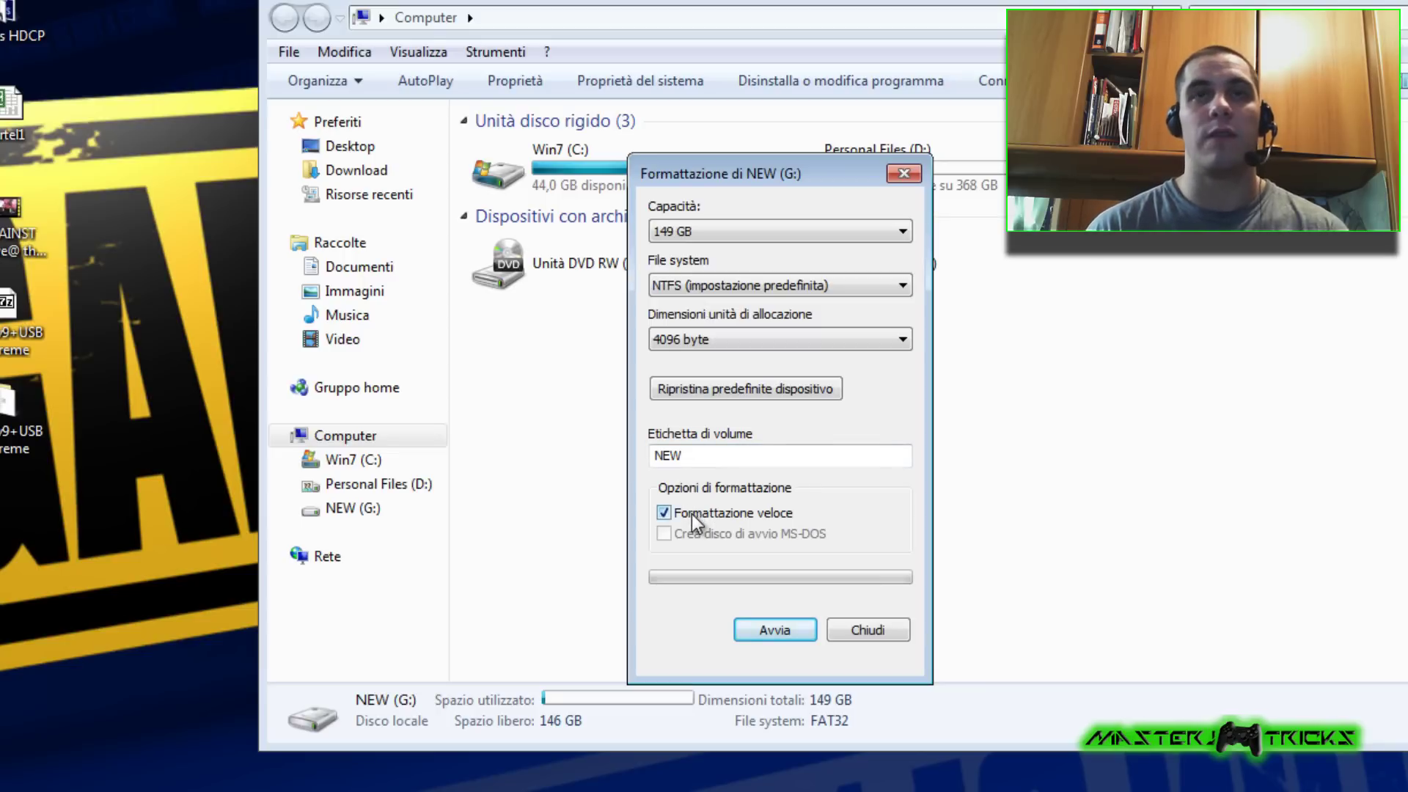
Replace the volume label of drive G: with PS2 GAMES.
left_click_drag(789, 461, 662, 462)
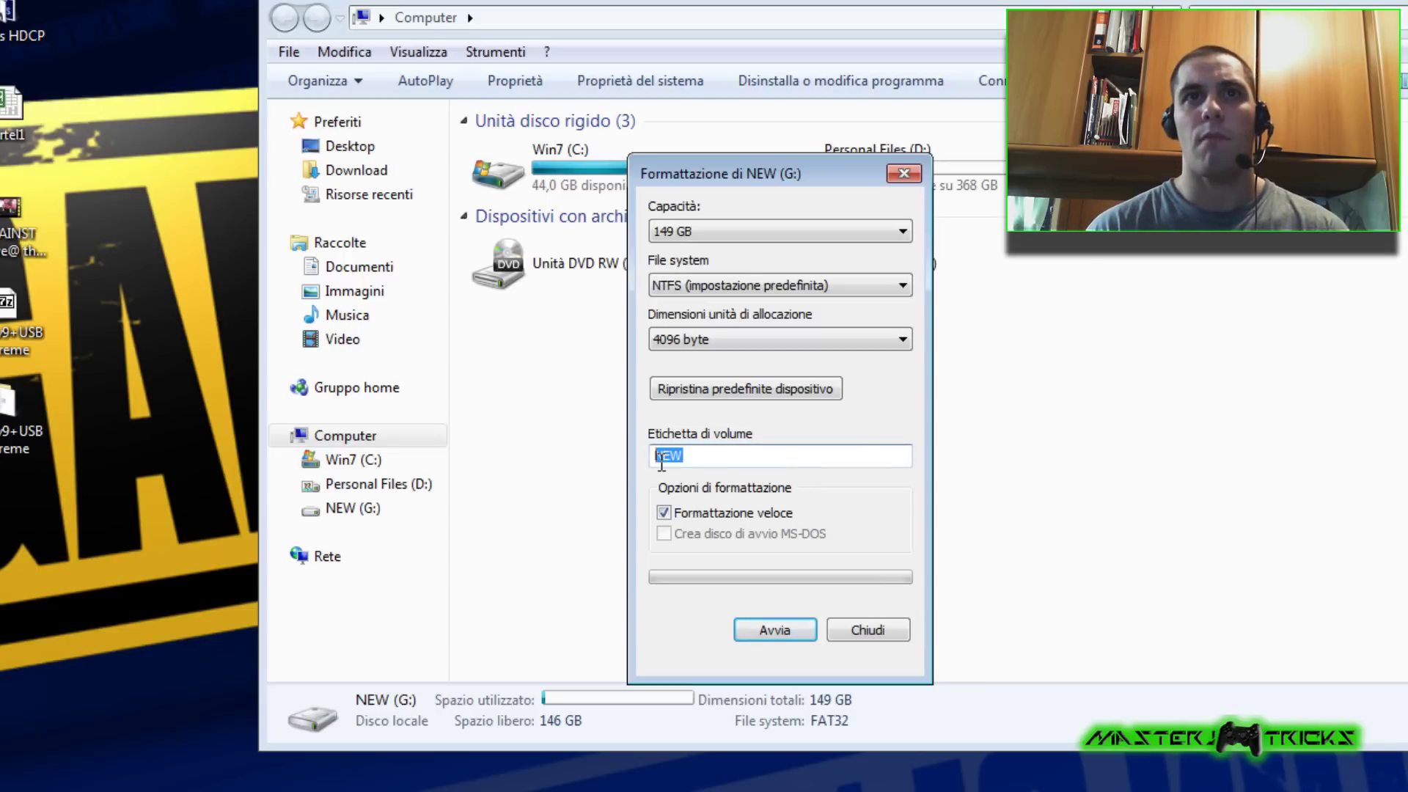
type("PS\" G4")
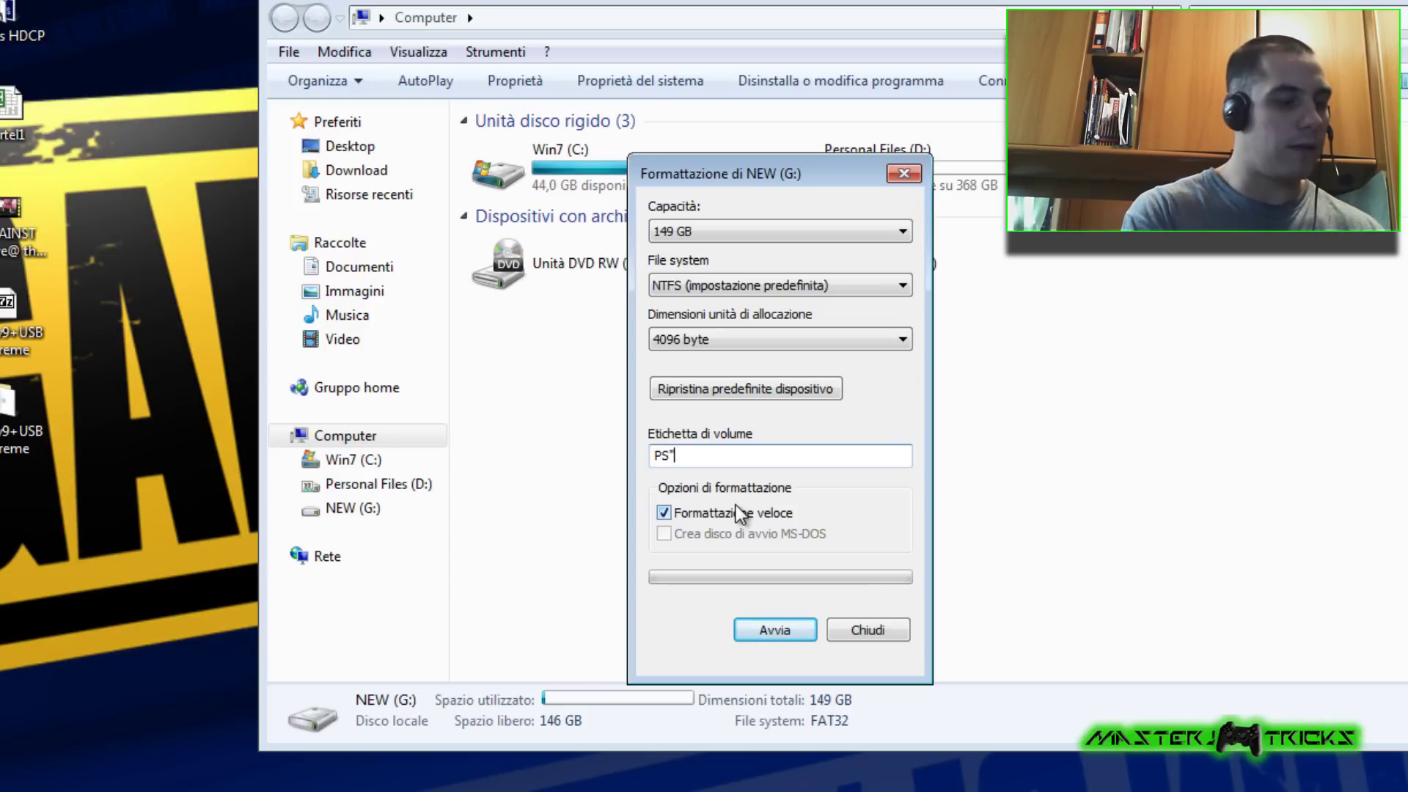
key("BackSpace")
key("BackSpace")
key("BackSpace")
key("BackSpace")
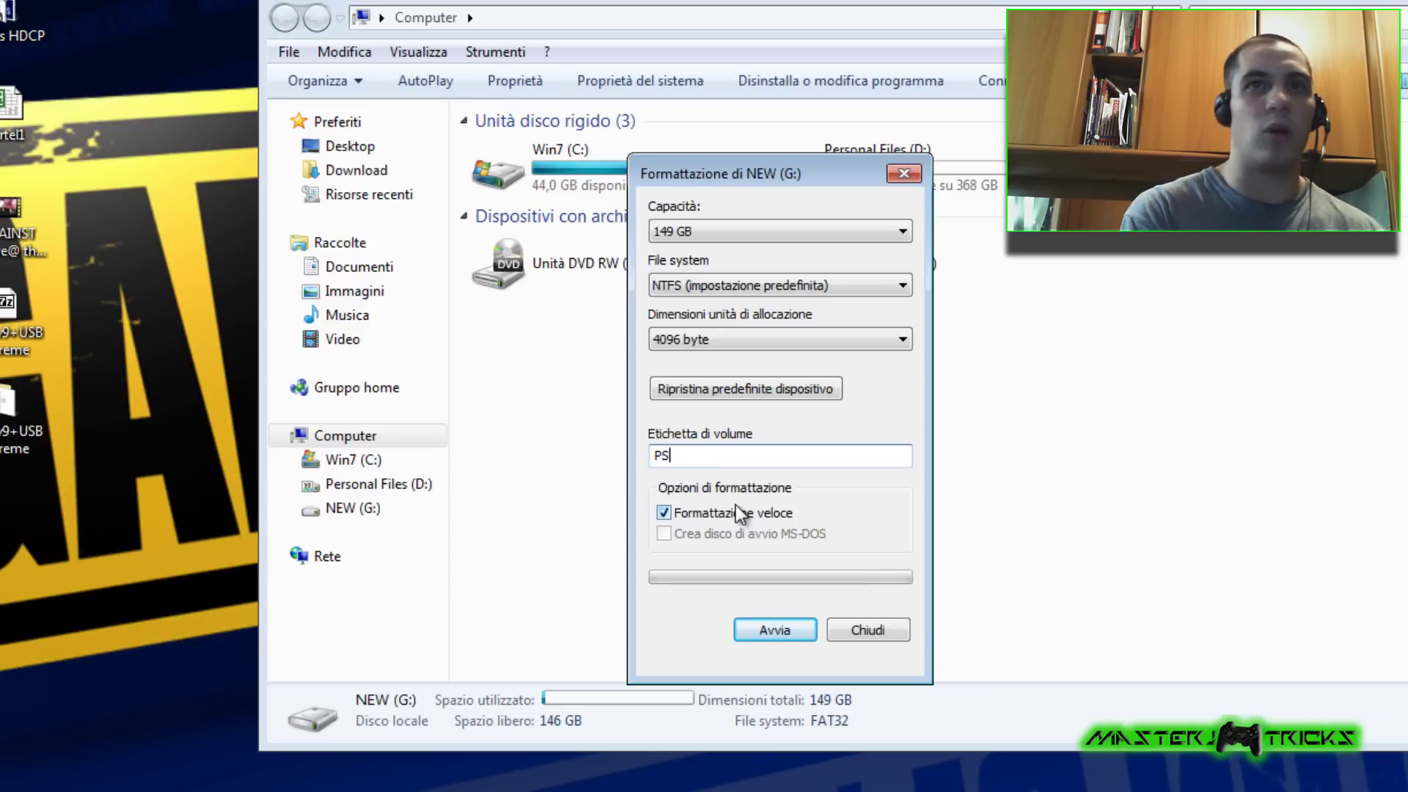
type("2 game")
key("BackSpace")
key("BackSpace")
key("BackSpace")
key("BackSpace")
type("GAMES")
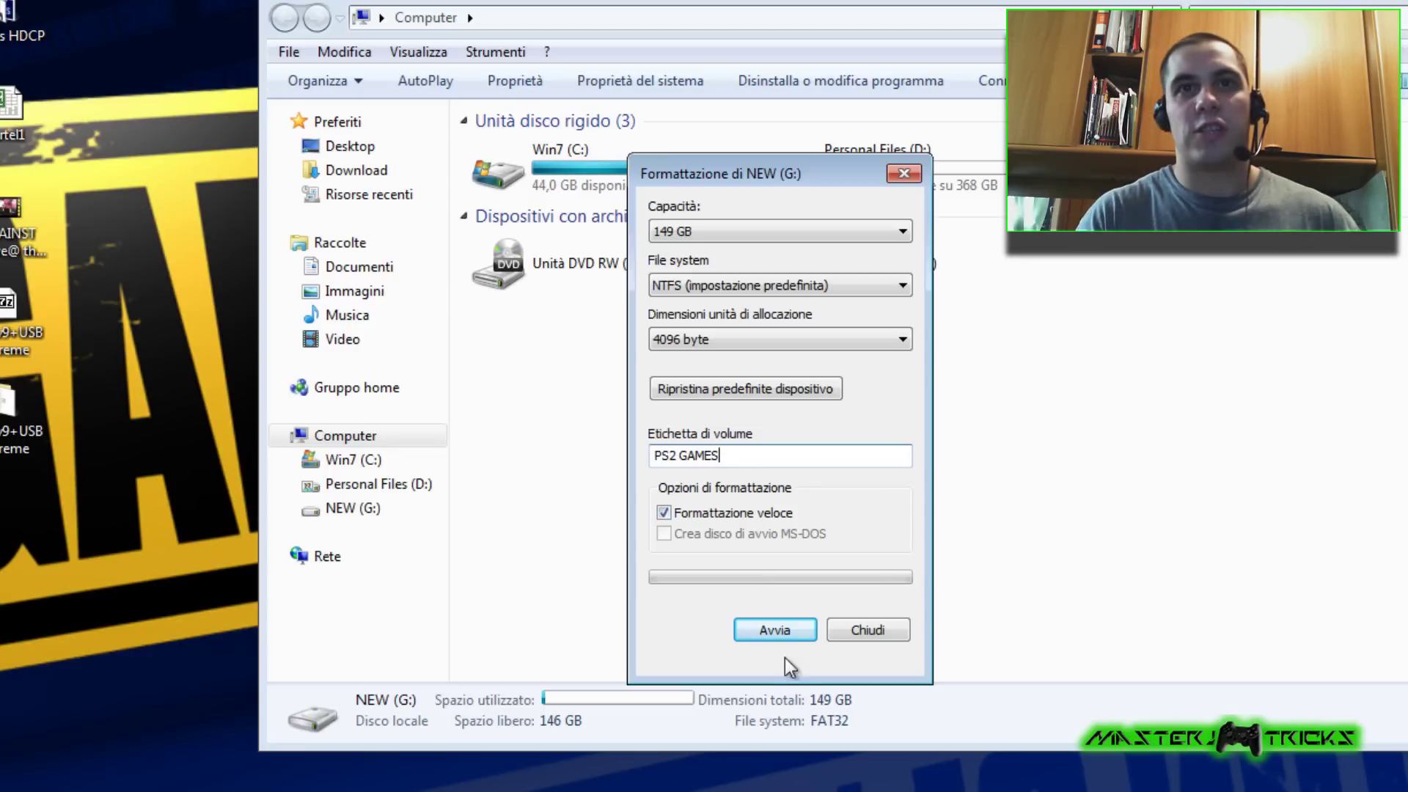
Run the quick NTFS format of drive G:, accepting the data loss warning, and close the format dialog when it finishes.
left_click(778, 630)
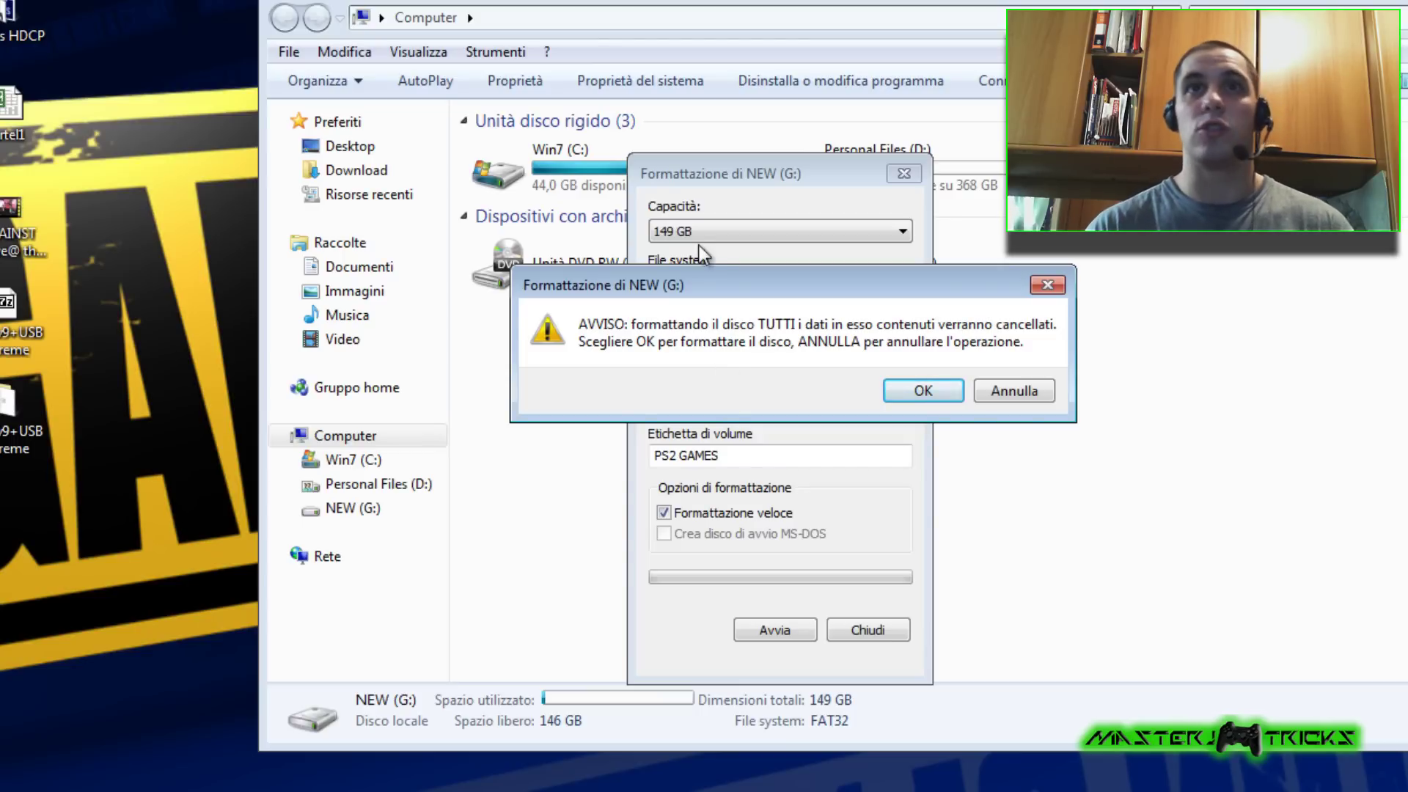
left_click_drag(760, 282, 1107, 14)
key("Return")
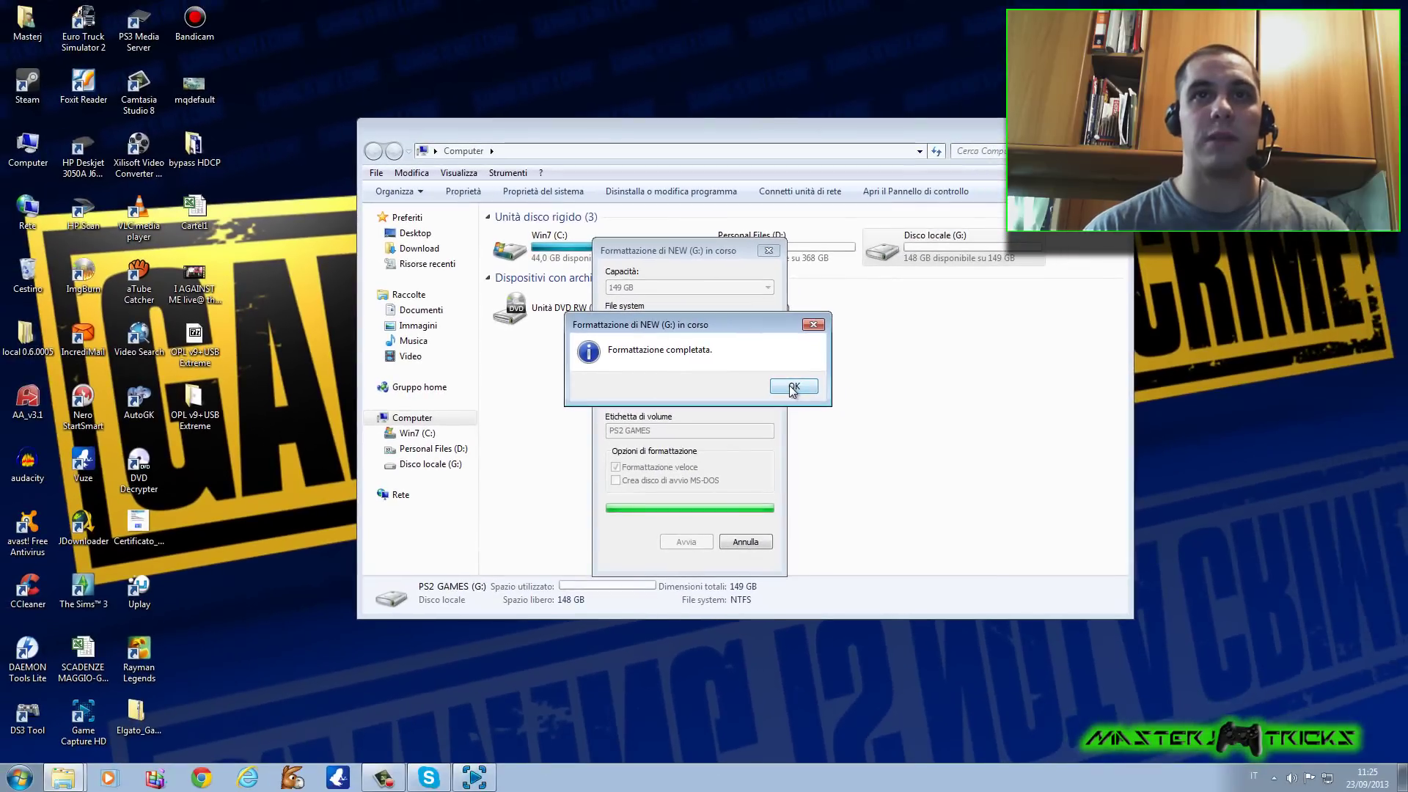
left_click(928, 386)
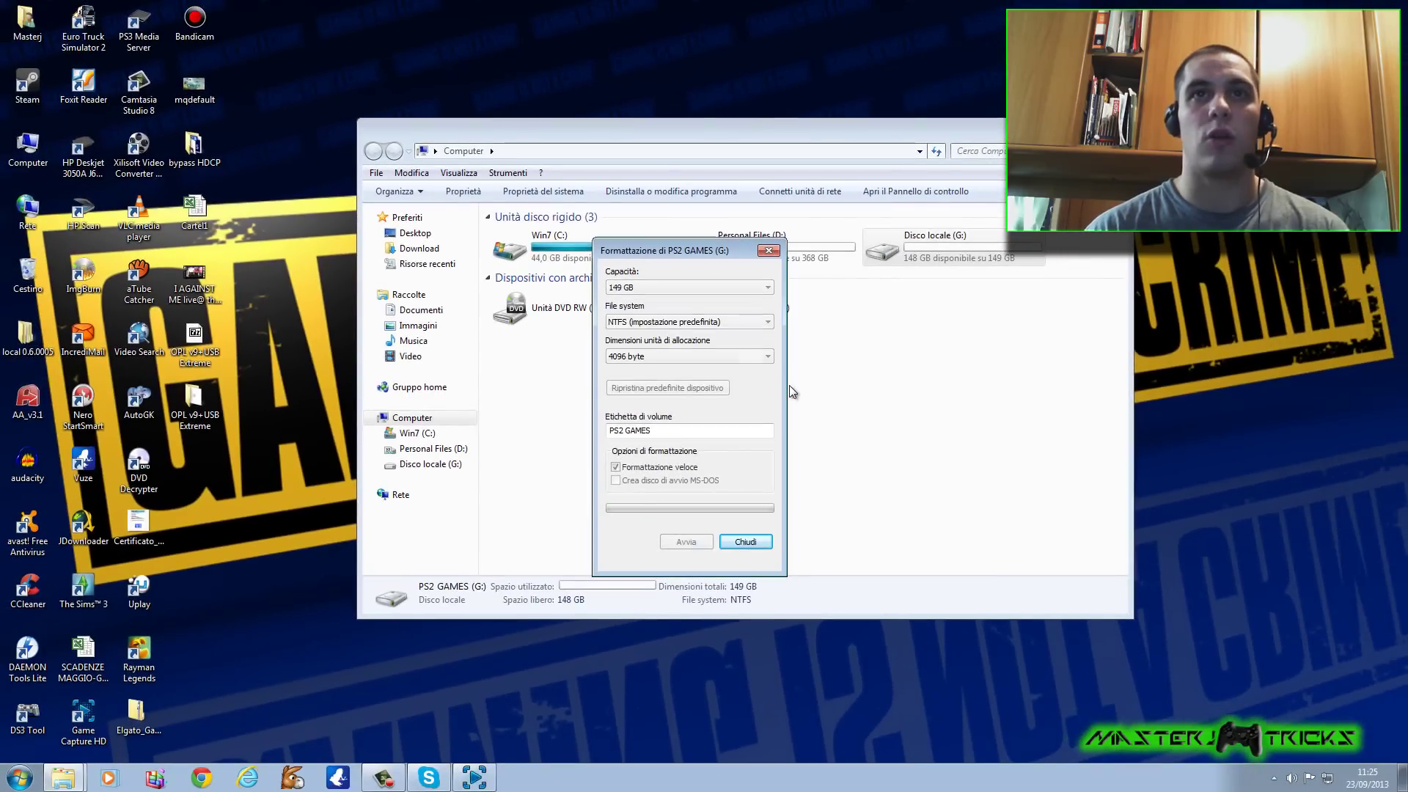
left_click(767, 250)
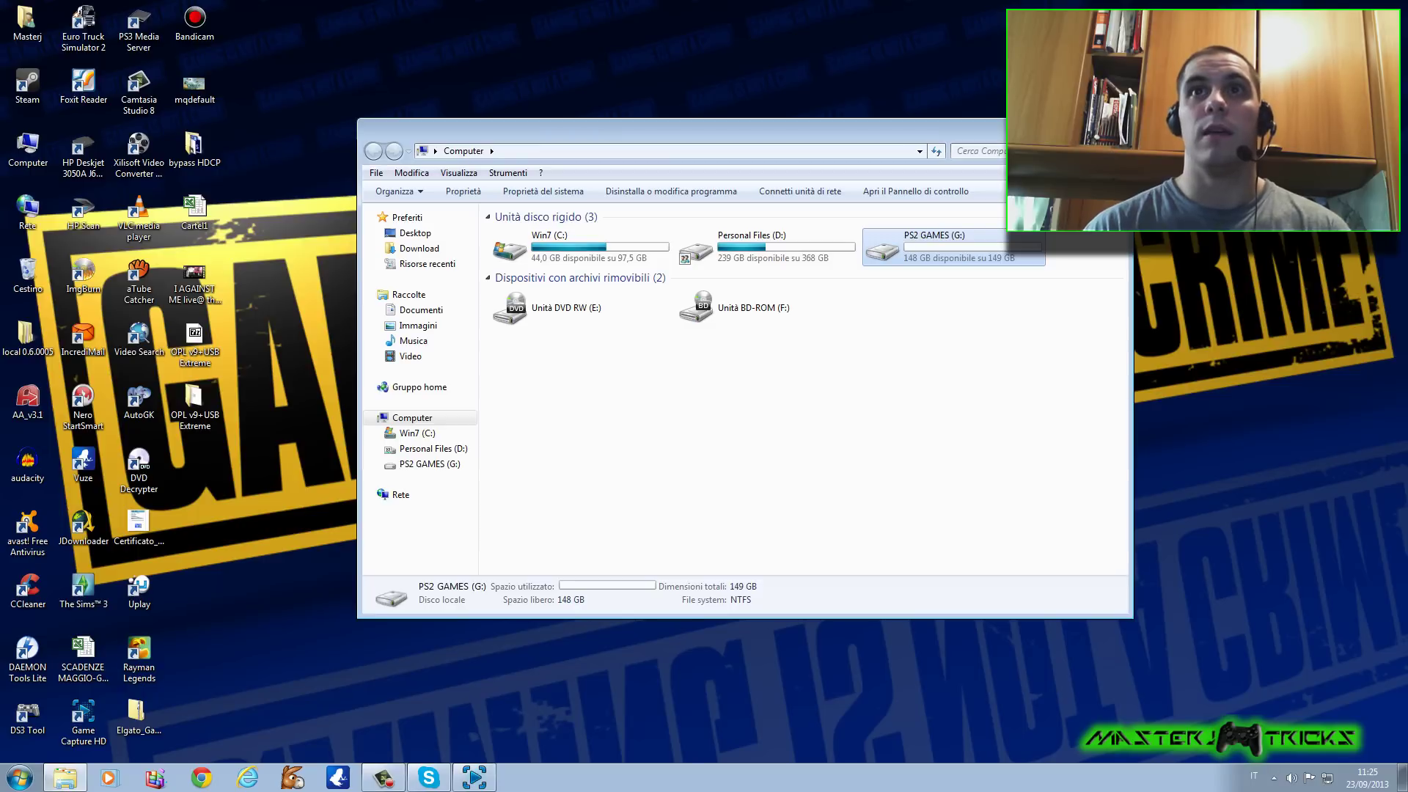
Close the Computer window and launch USBExtreme from the OPL v9+USB Extreme folder on the desktop.
left_click(1115, 126)
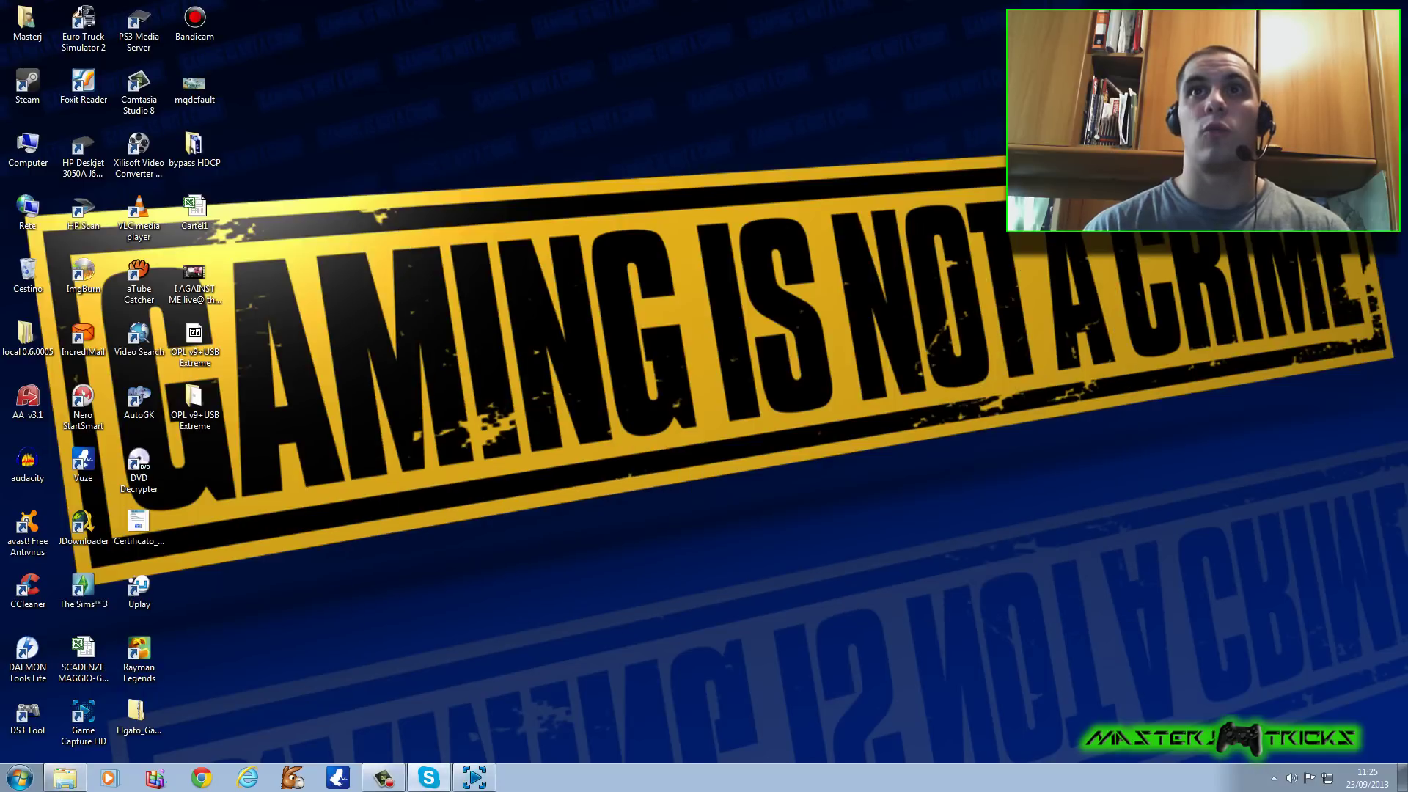
double_click(194, 411)
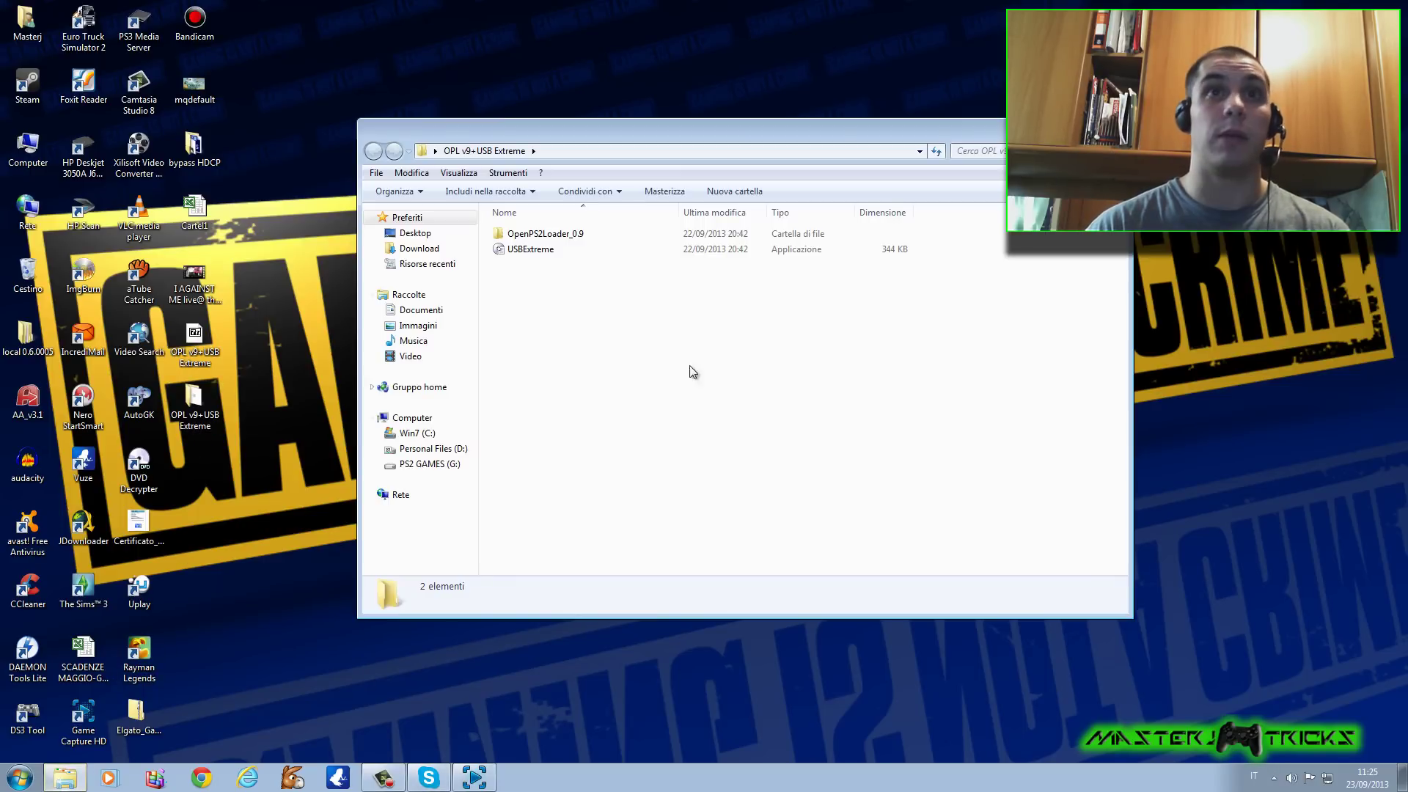
double_click(530, 249)
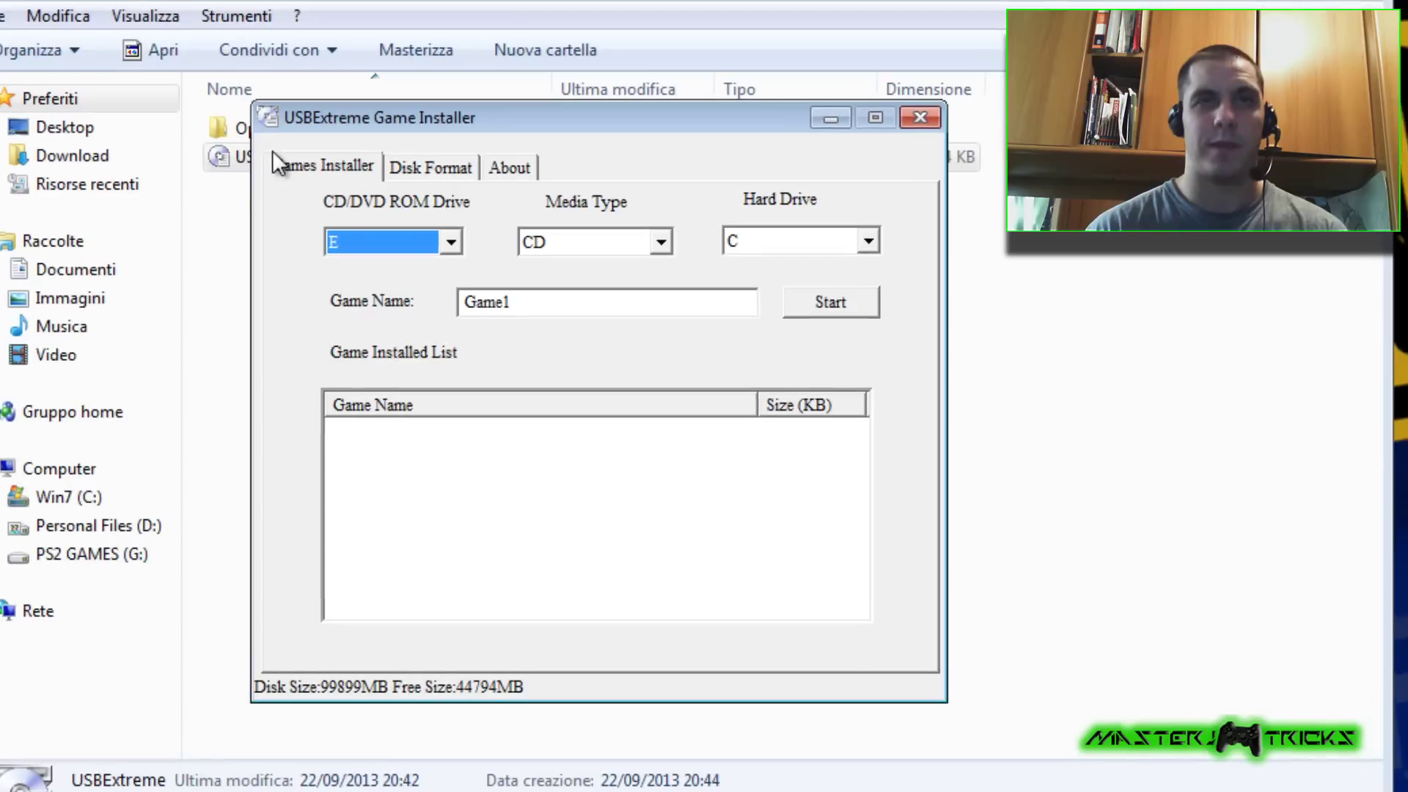
left_click_drag(323, 113, 410, 113)
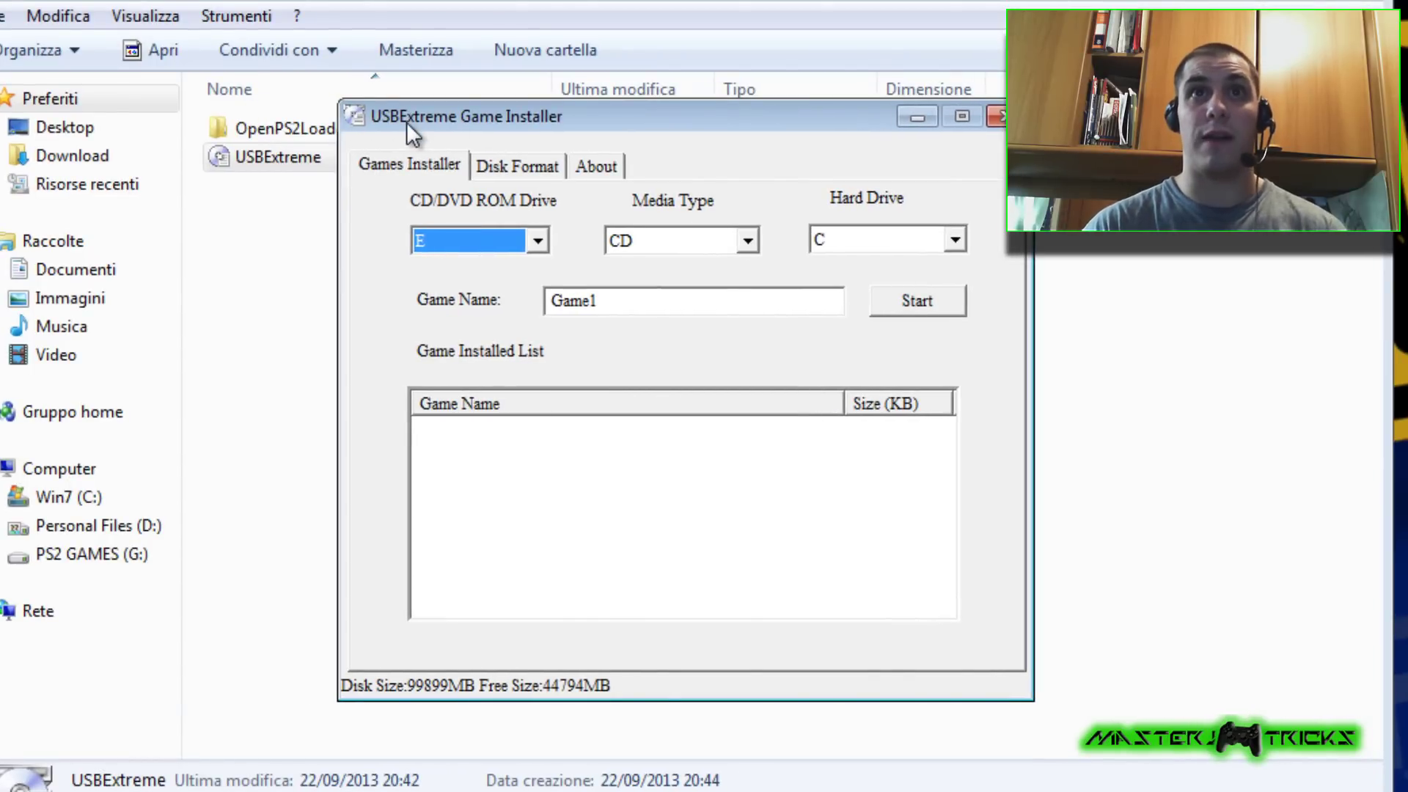
Format drive G with USBExtreme's disk format function, accepting the erase warning and closing the progress window once it completes.
left_click(495, 165)
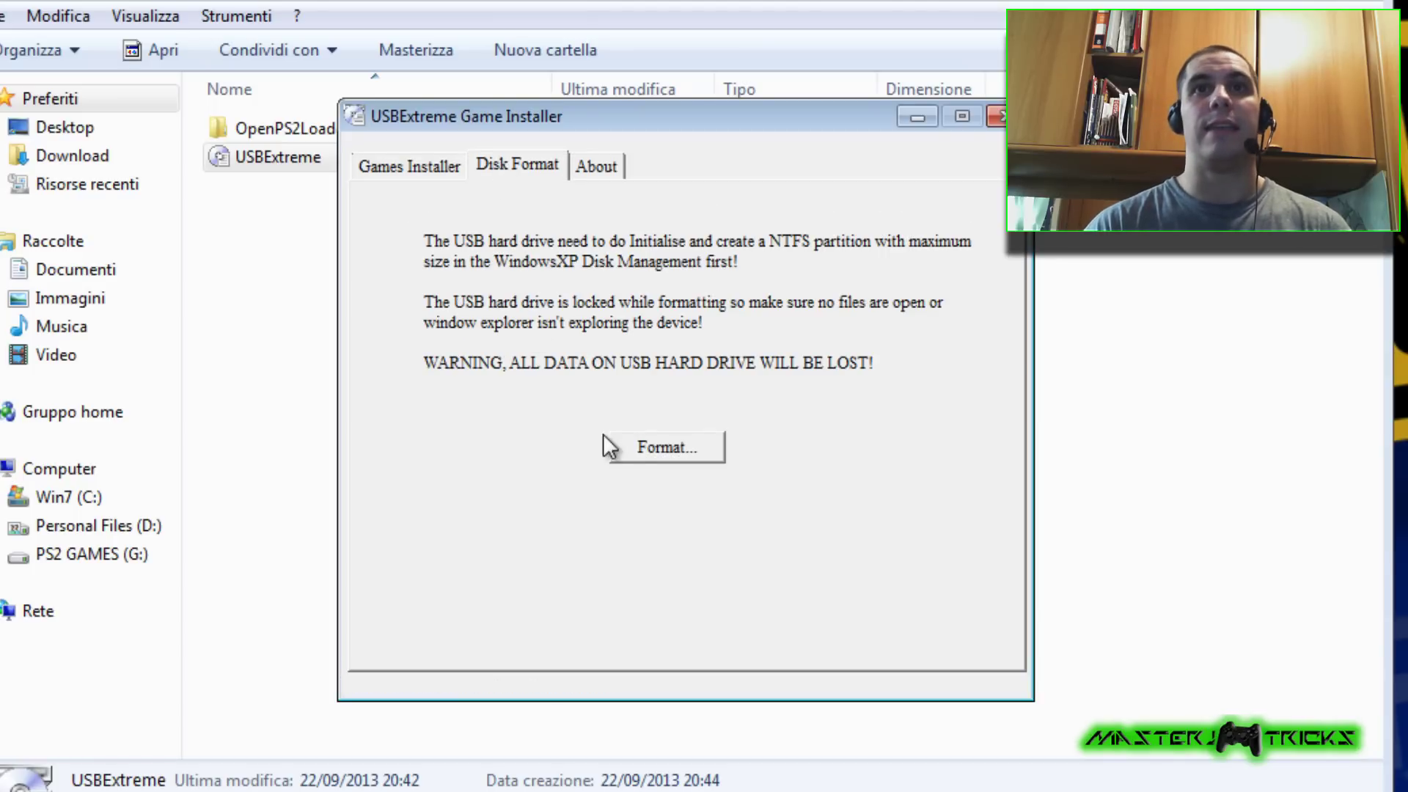
left_click(668, 456)
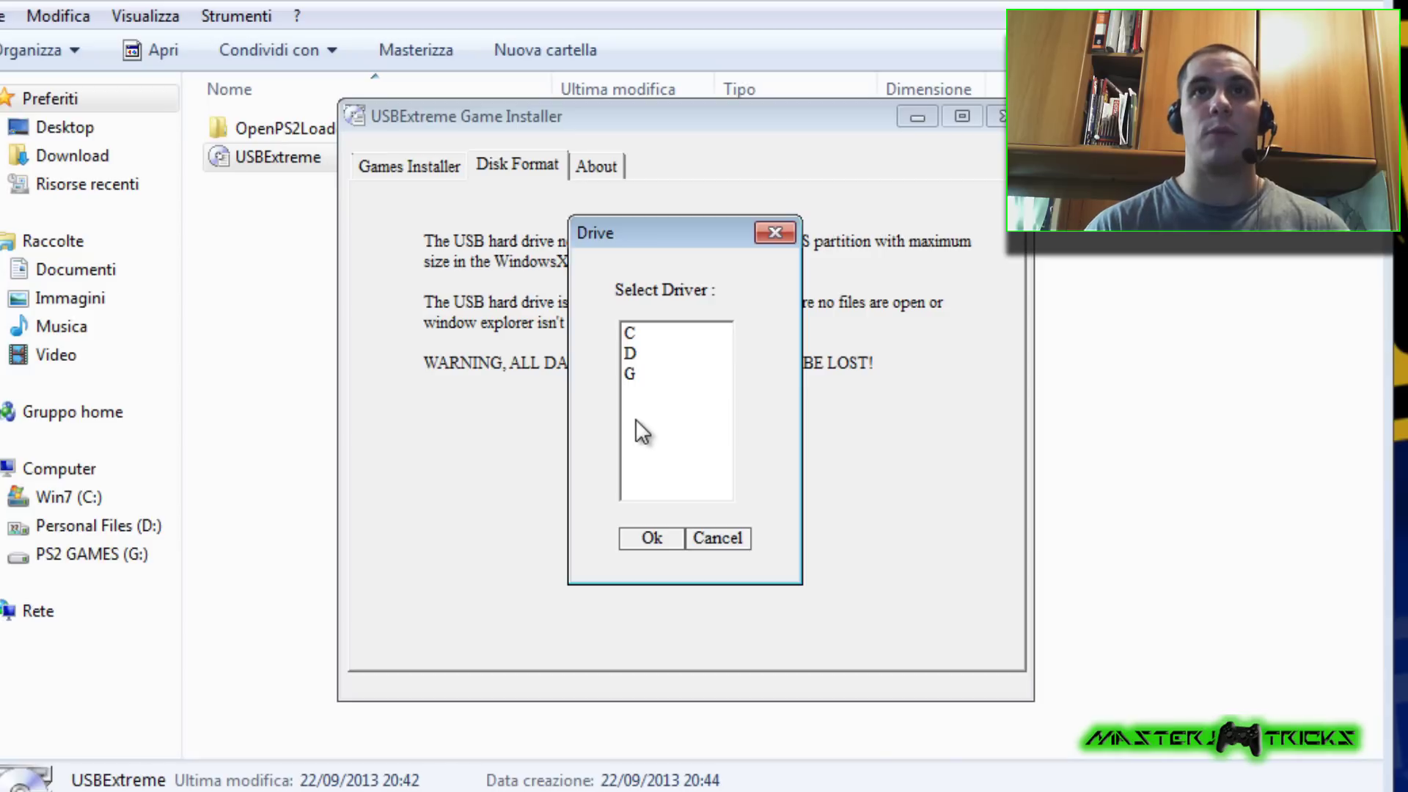
left_click(628, 374)
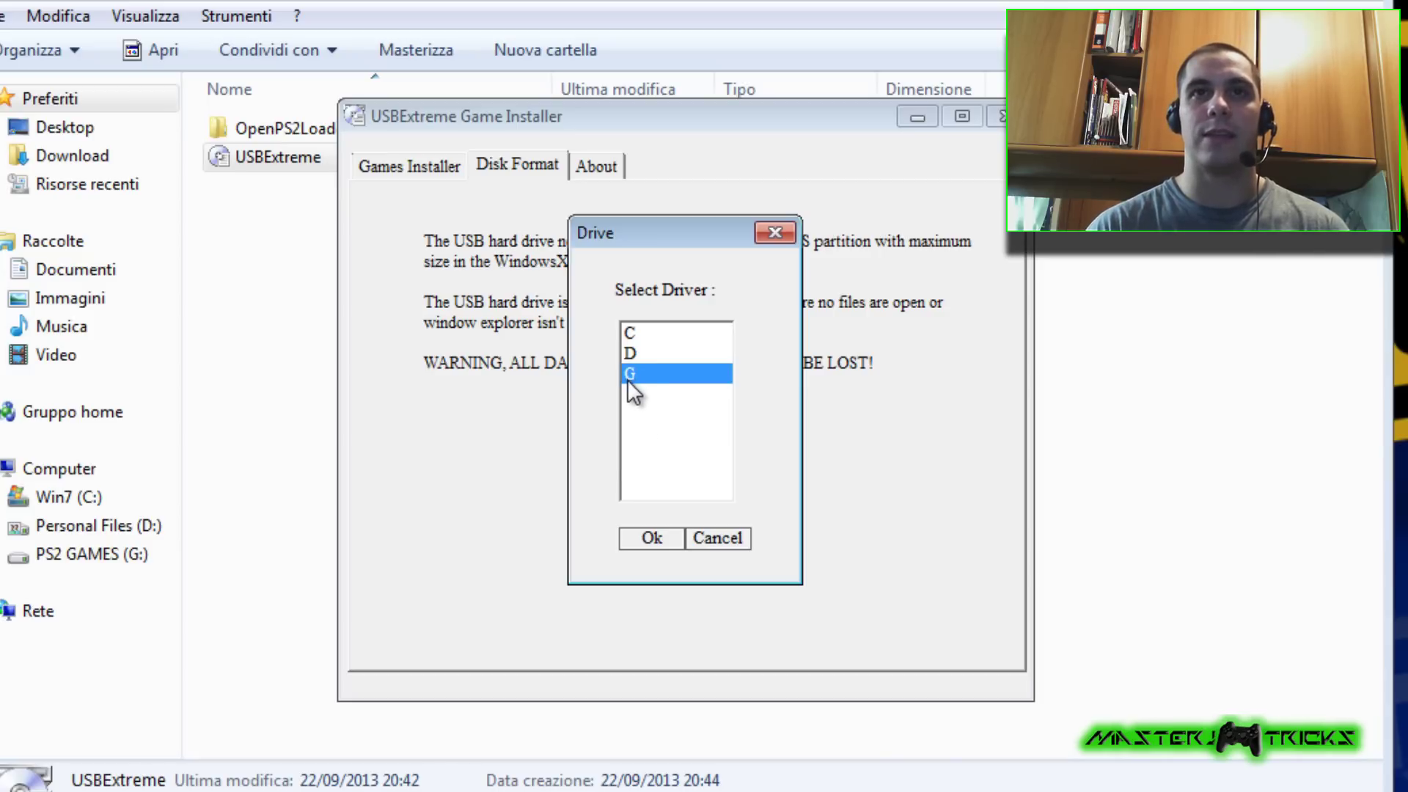
left_click(650, 538)
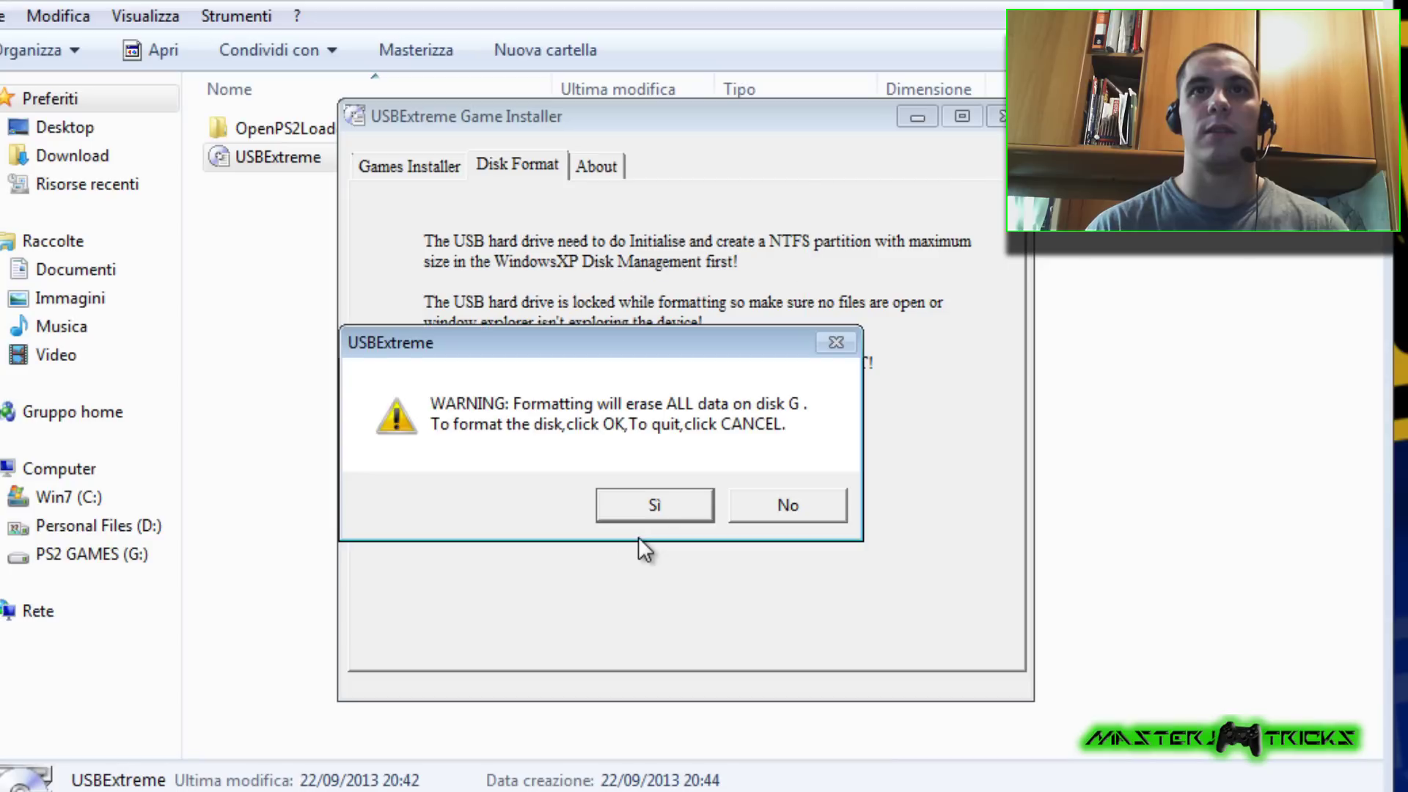
left_click(645, 498)
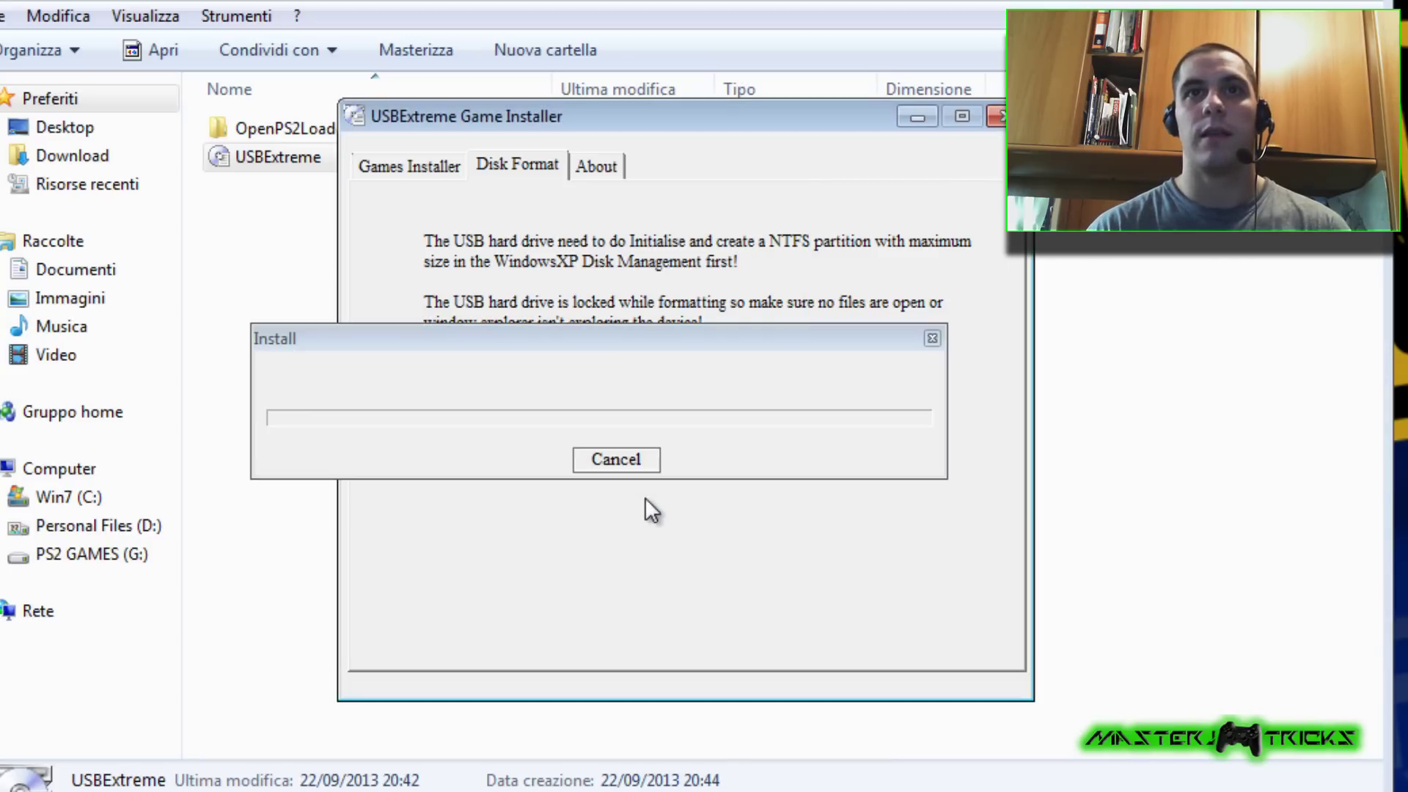
left_click_drag(631, 340, 648, 0)
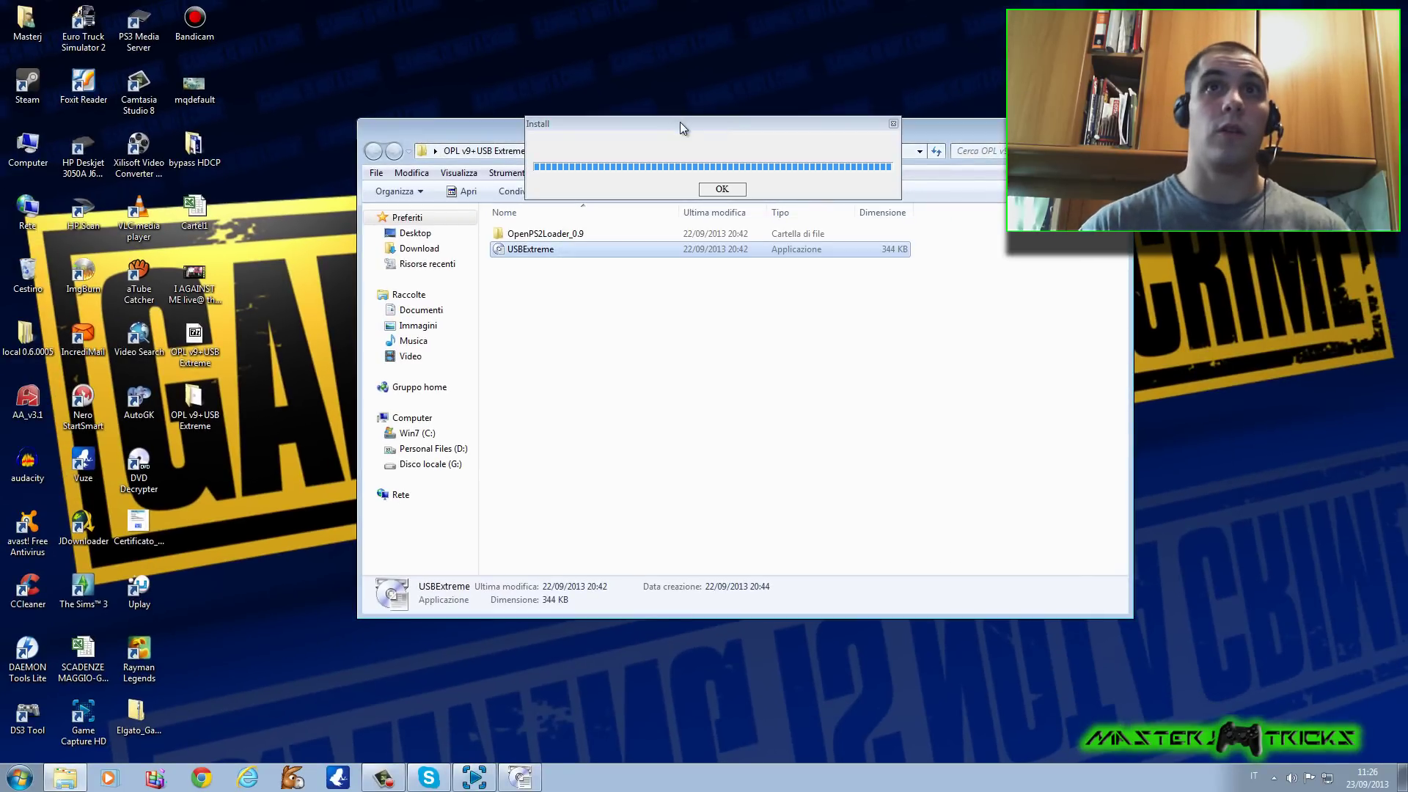
left_click_drag(682, 127, 733, 208)
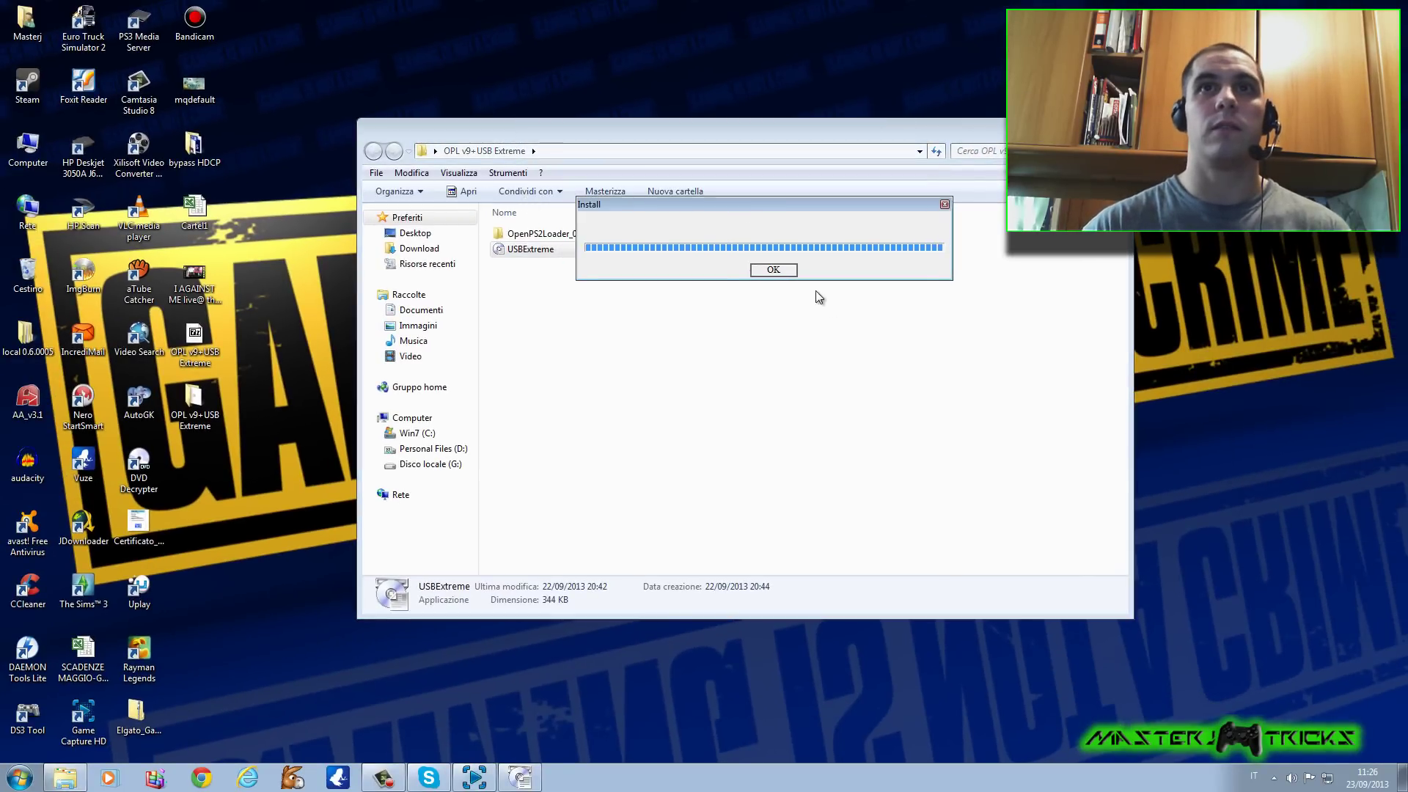
left_click(776, 271)
Return to USBExtreme's Games Installer page and dismiss the AutoPlay window for the CRASH disc.
left_click(534, 779)
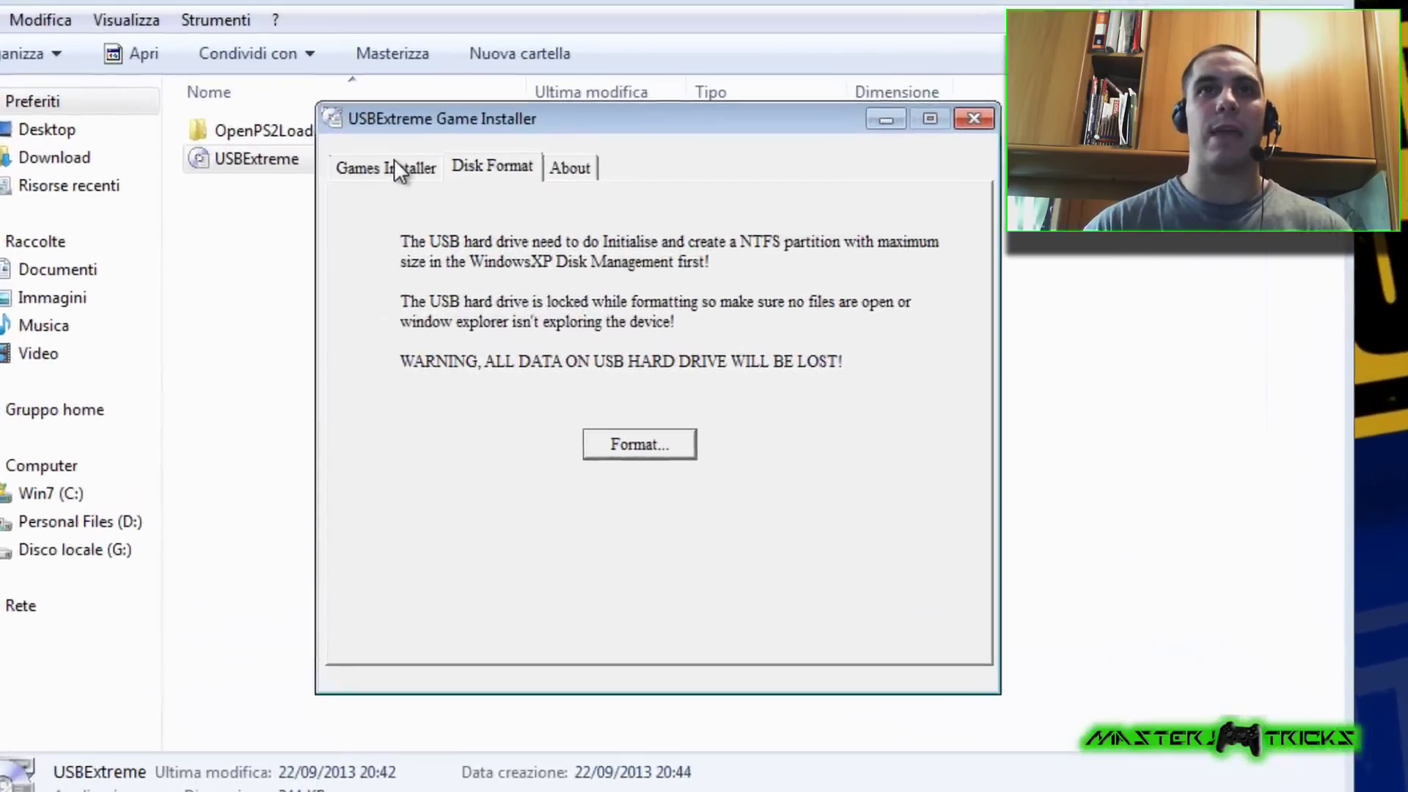
left_click(523, 219)
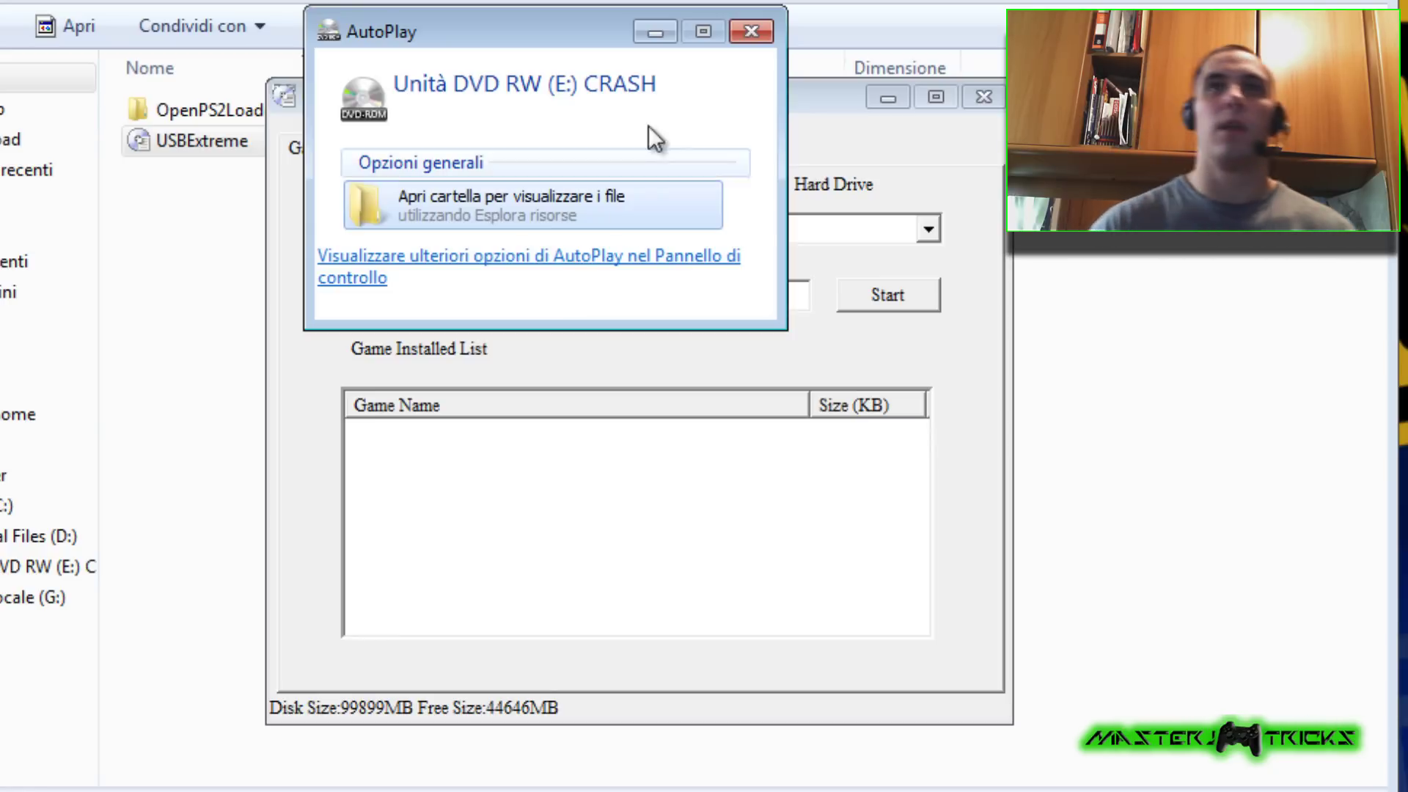
left_click(751, 31)
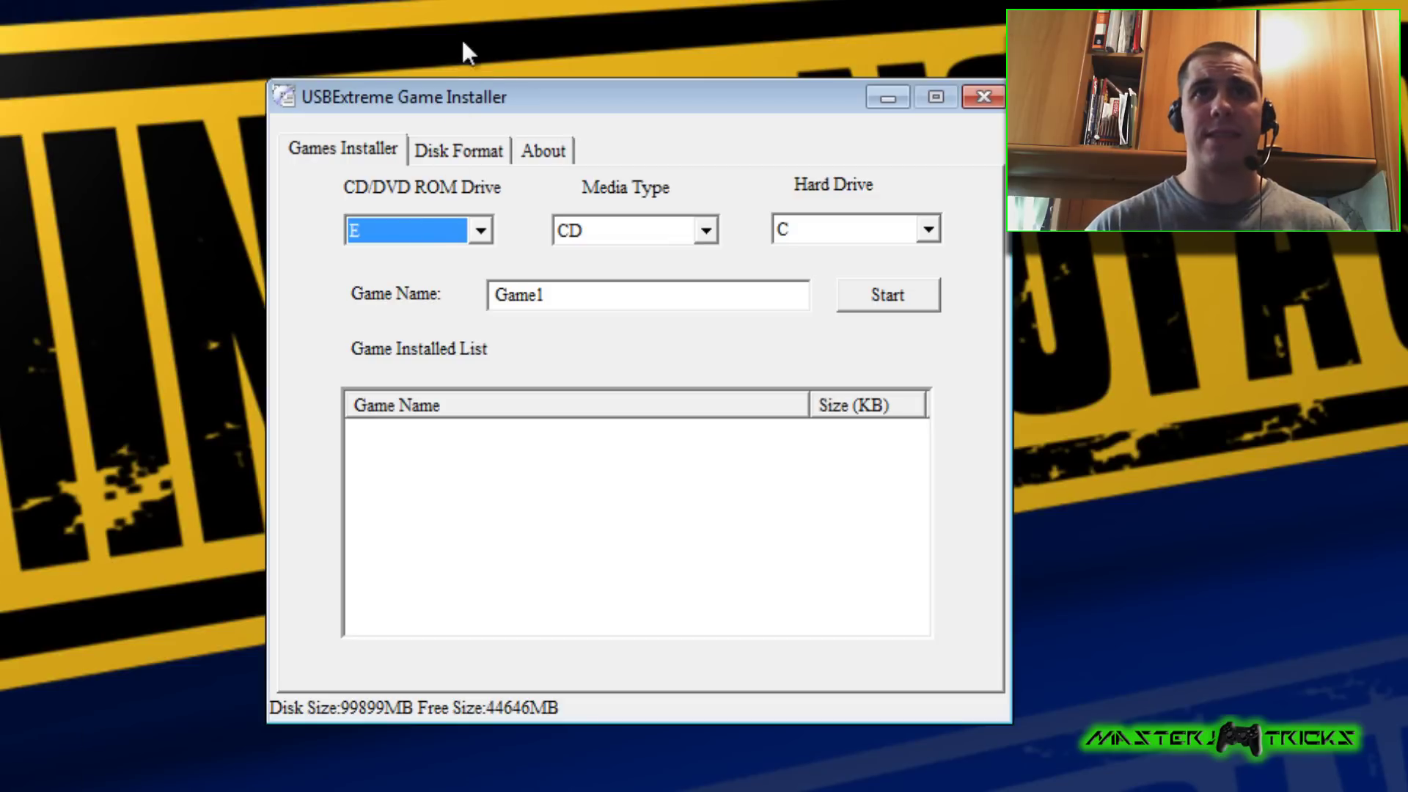
left_click_drag(454, 85, 347, 38)
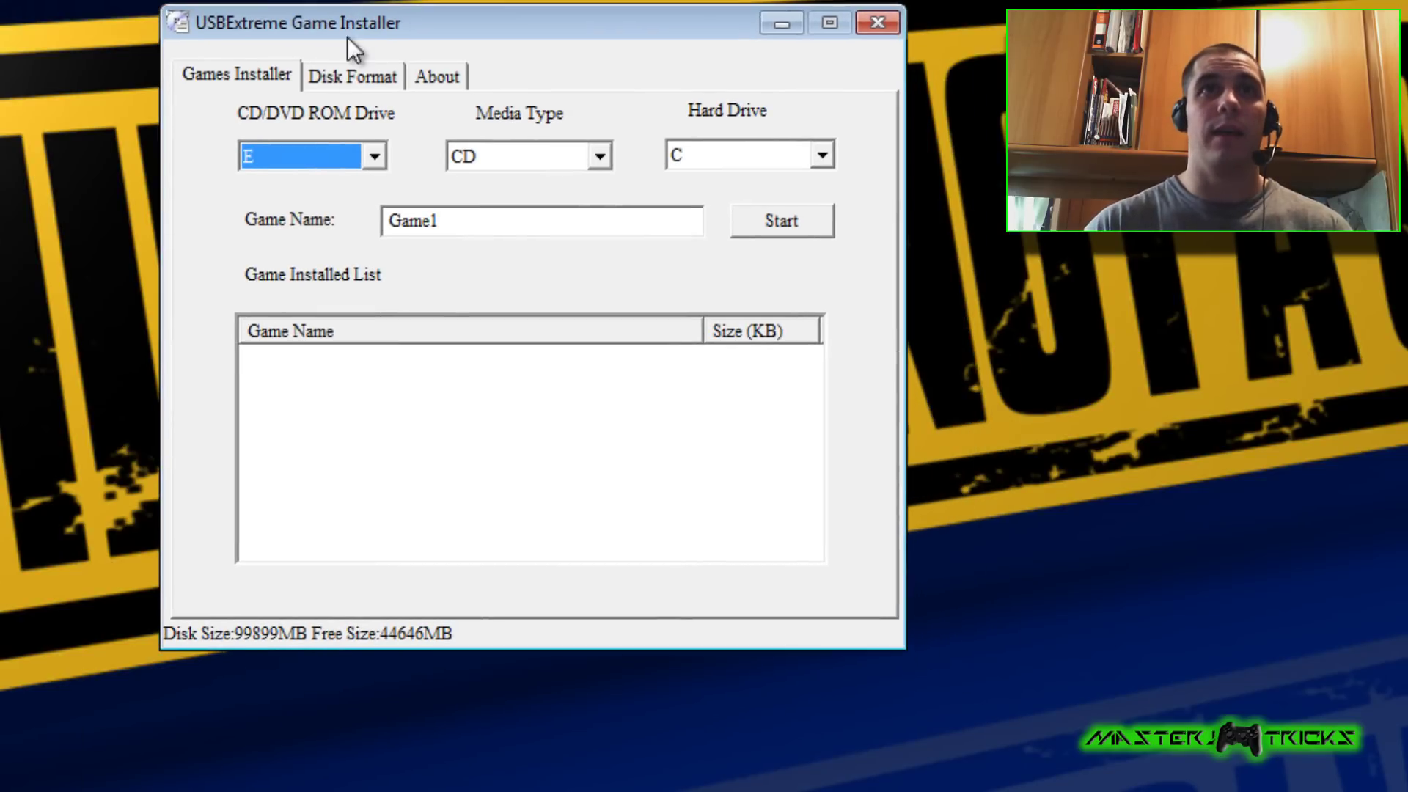
Set the game source to drive E, the media type to DVD and the target hard drive to G.
left_click(331, 157)
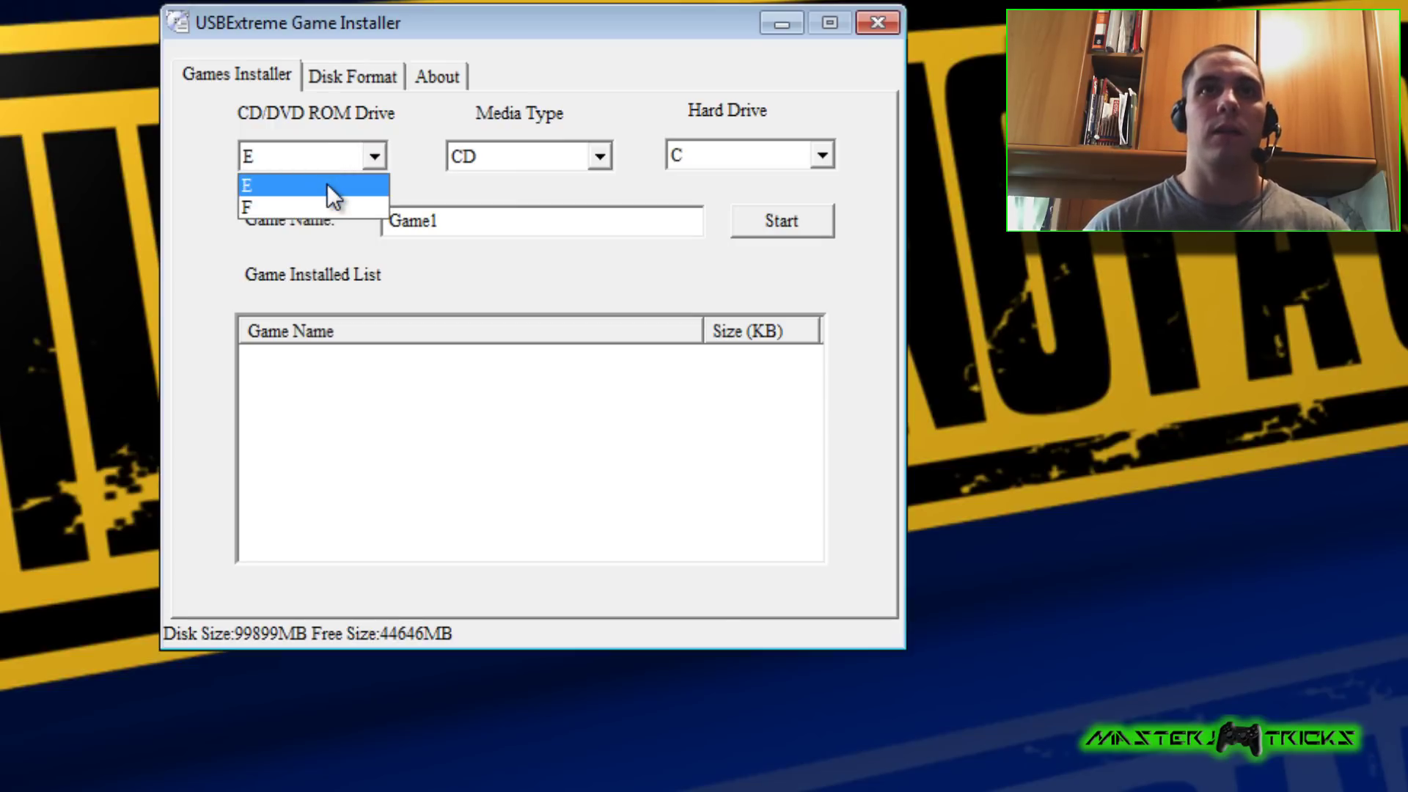
left_click(327, 184)
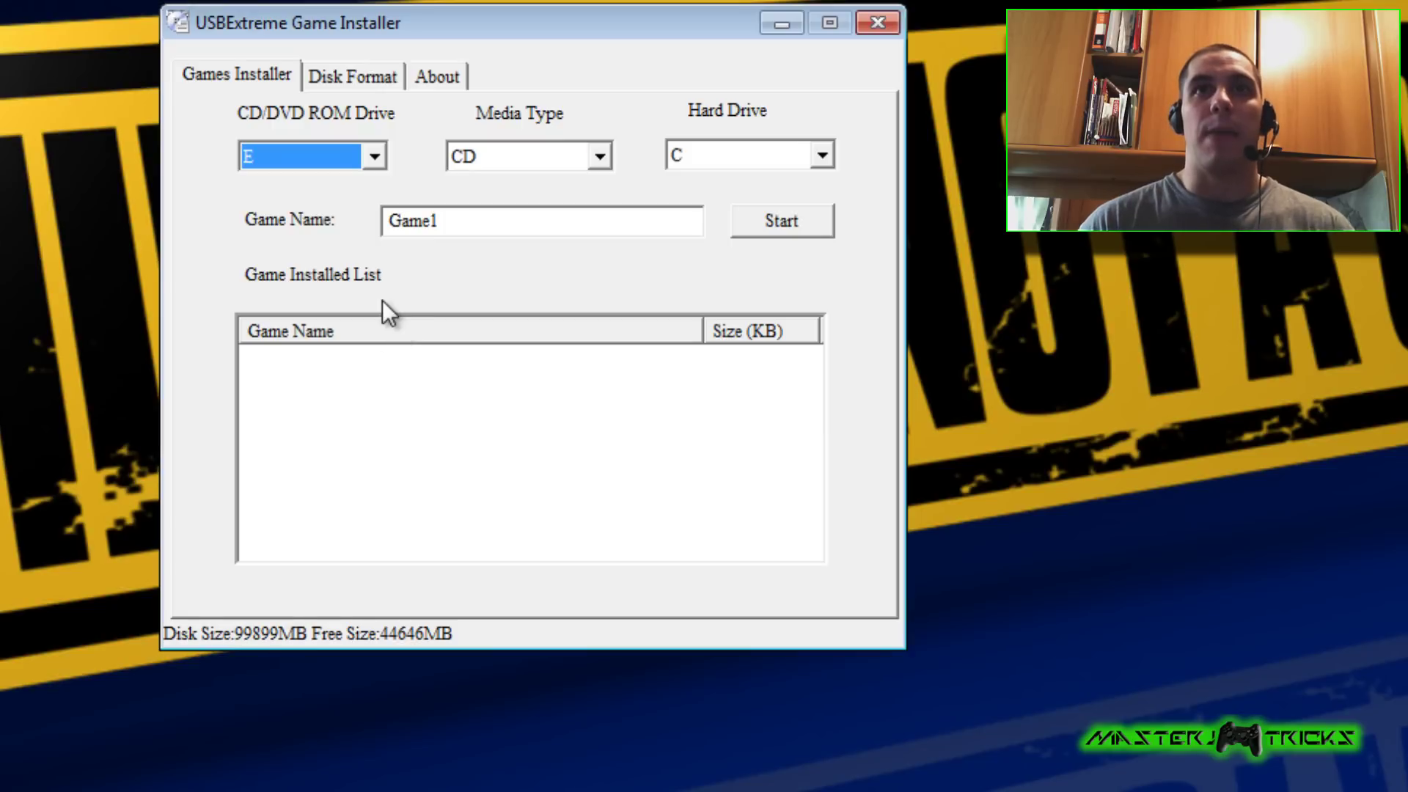
left_click(534, 151)
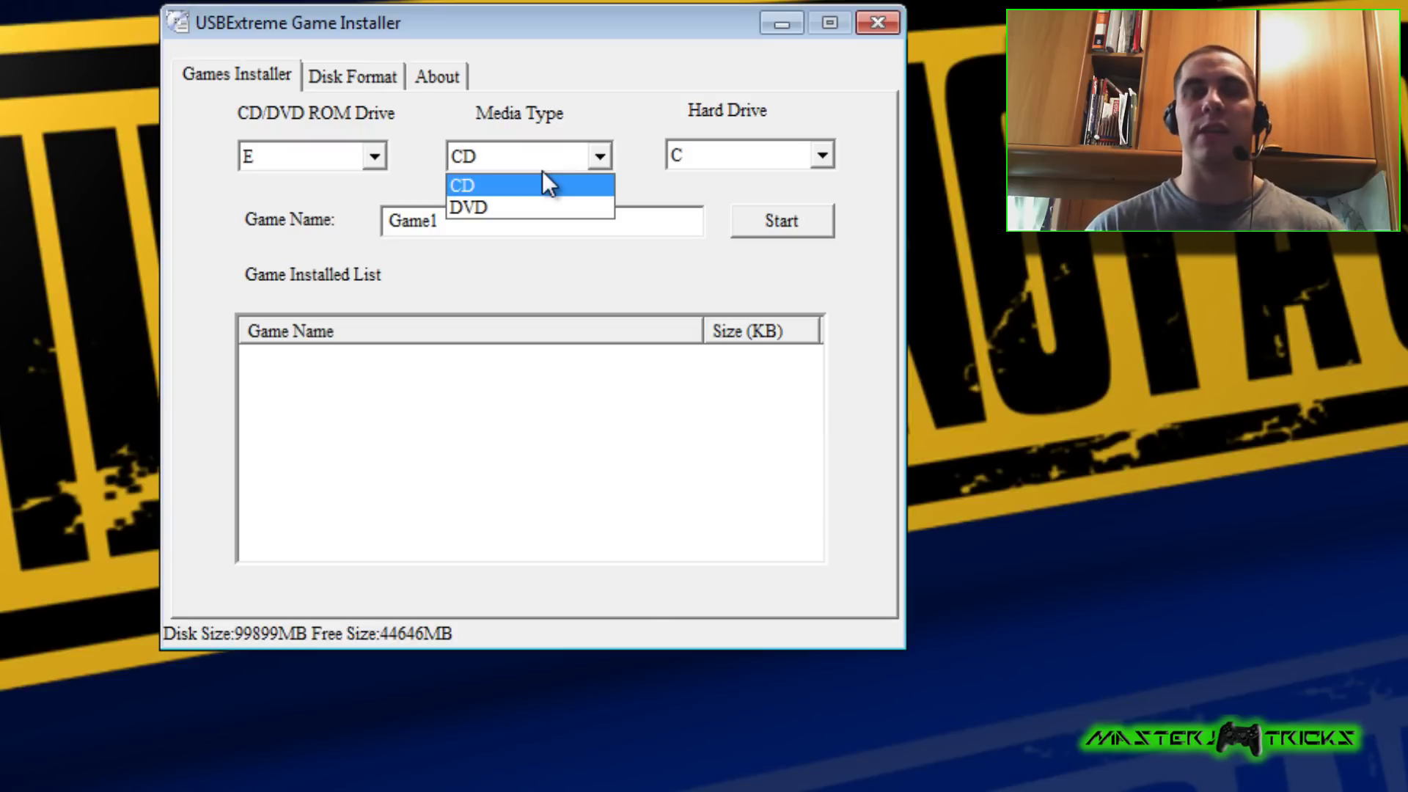
left_click(507, 208)
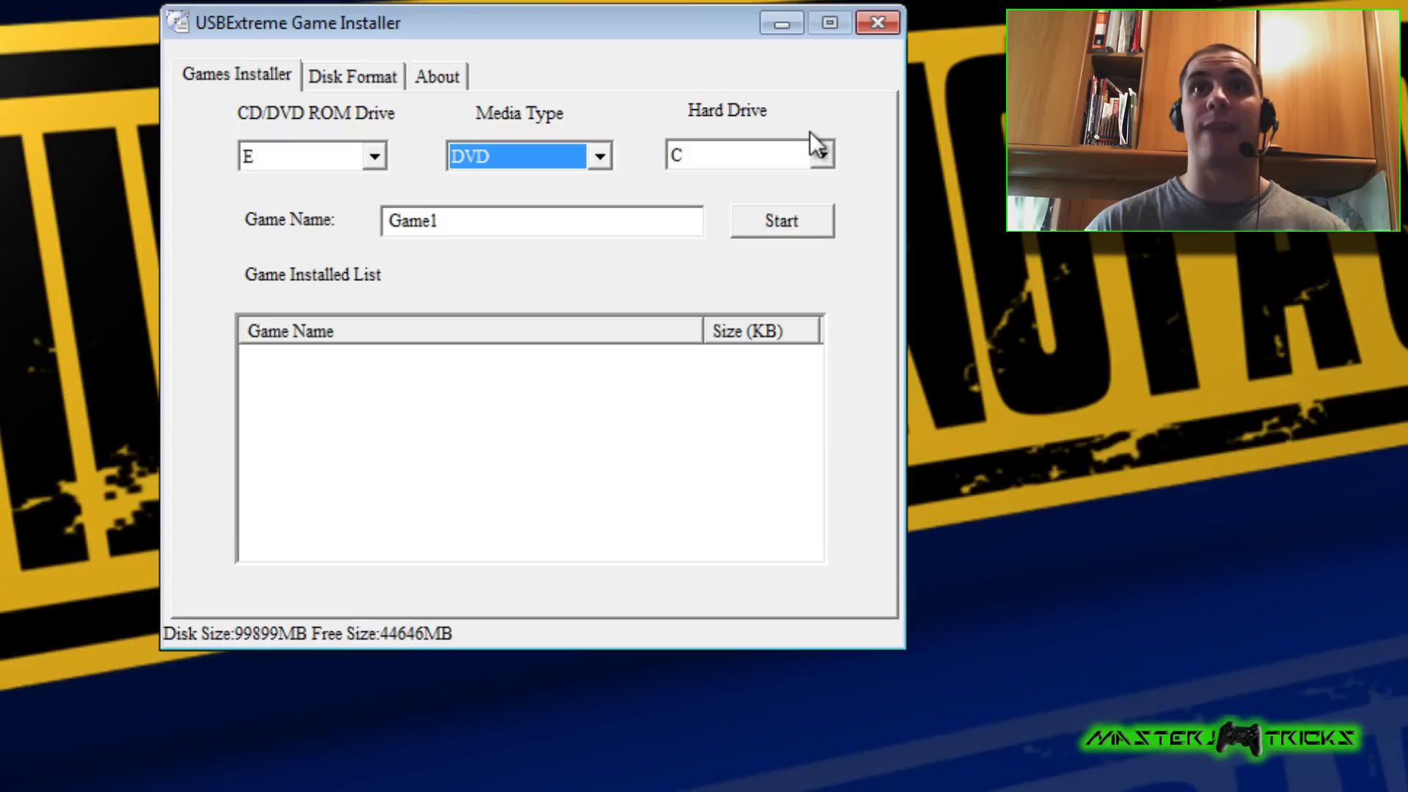
left_click(822, 151)
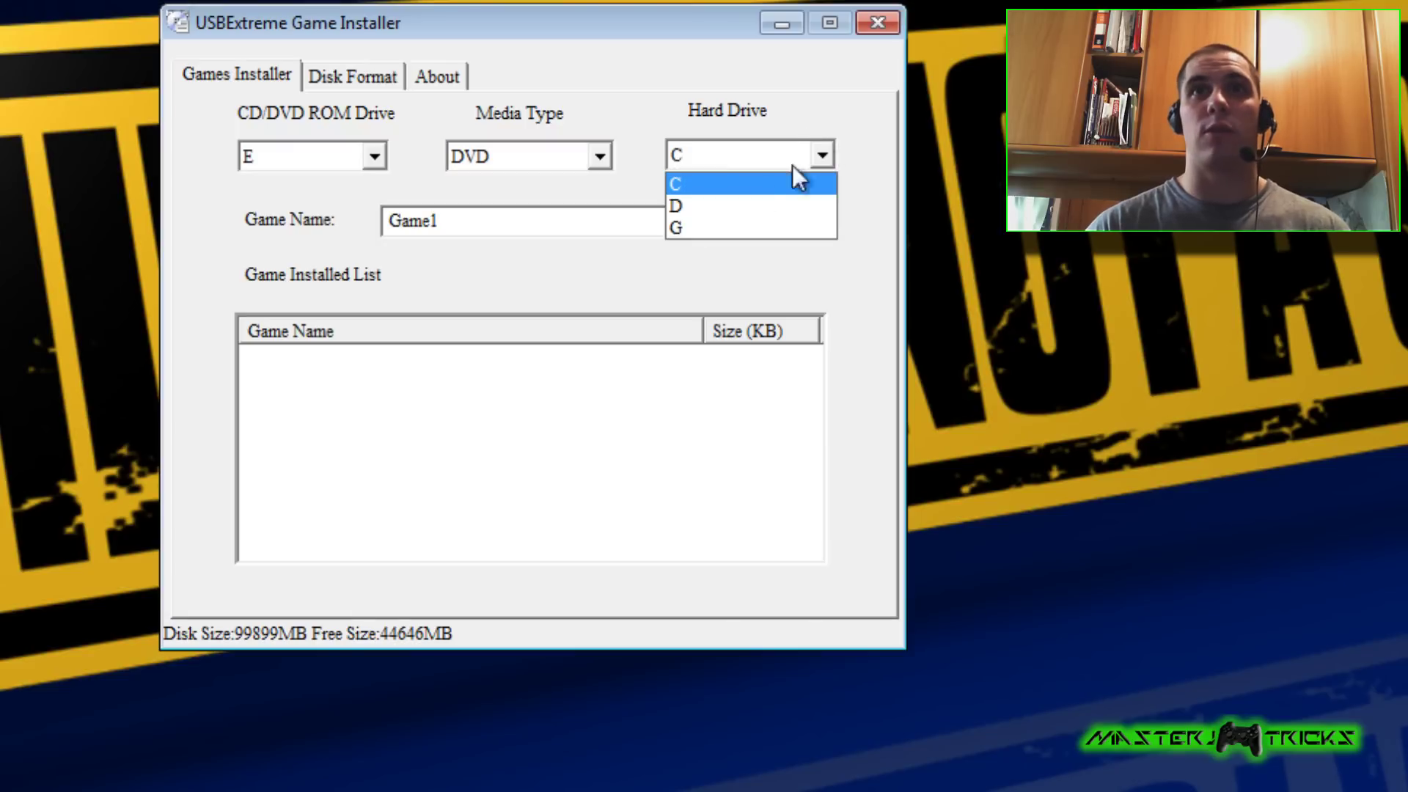
left_click(674, 226)
Replace the default game name with Crash Twinsanity.
left_click_drag(536, 208, 339, 217)
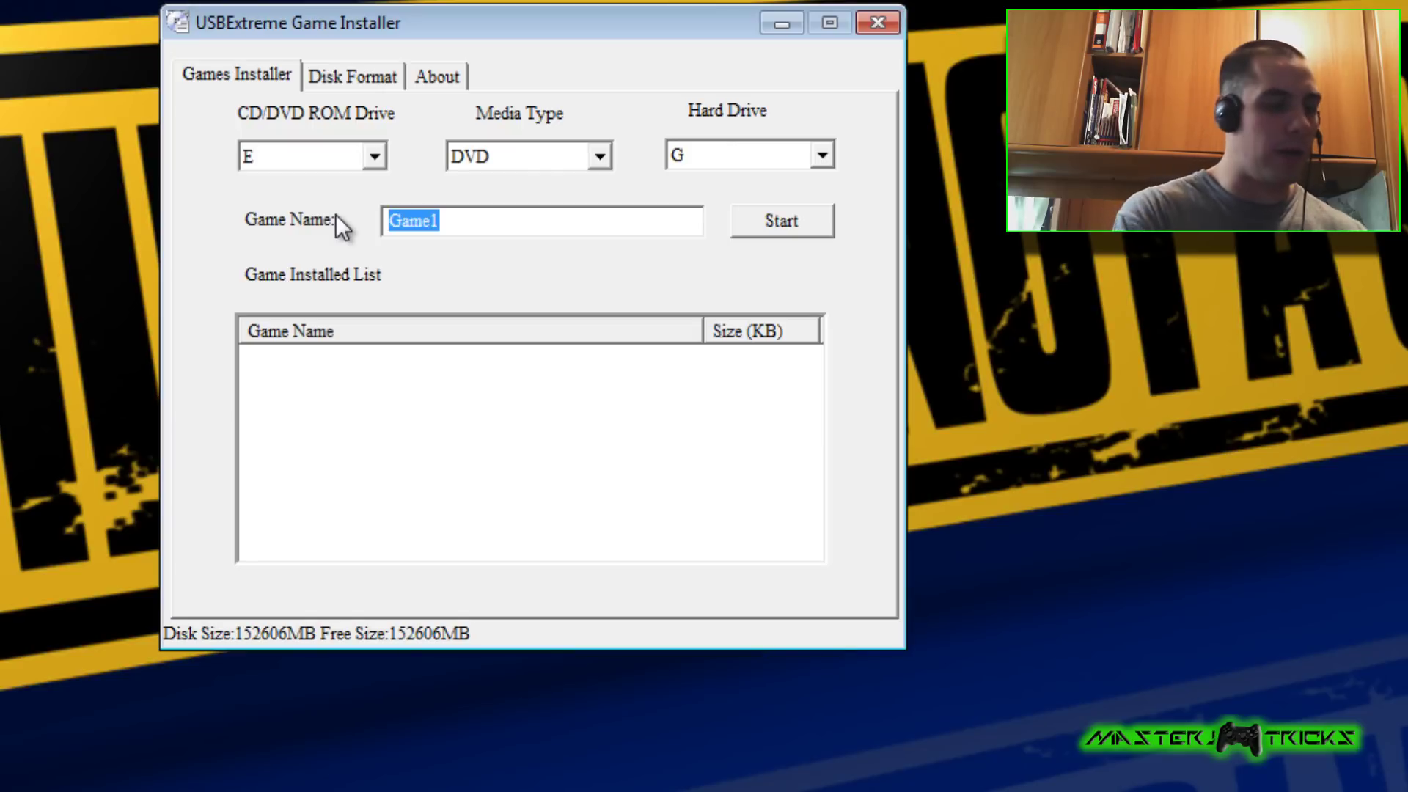
type("Cra")
type("sh")
type(" T")
key("BackSpace")
type("Twinsanity")
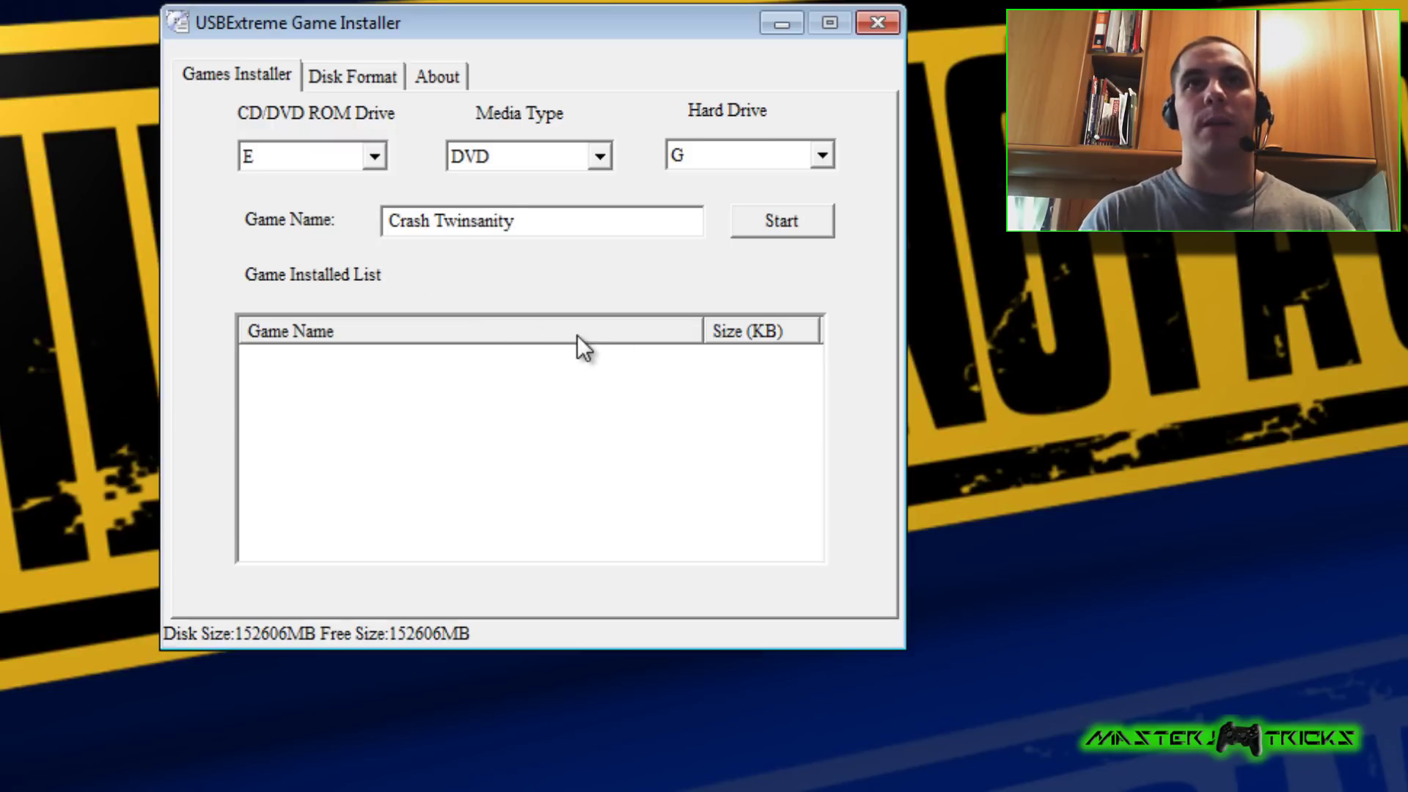
Run the Crash Twinsanity installation, confirming the start and closing the progress window once it completes.
left_click(783, 222)
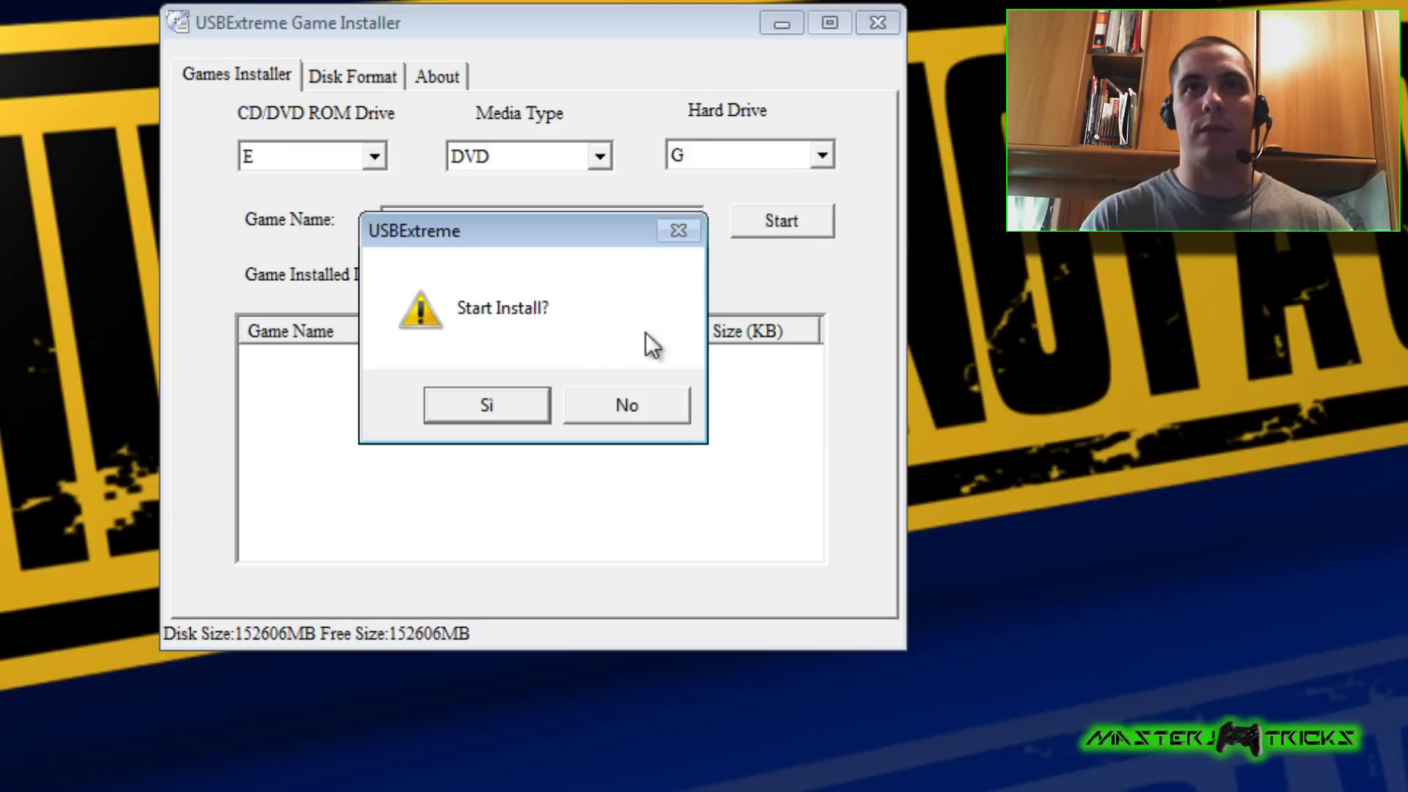
left_click(485, 408)
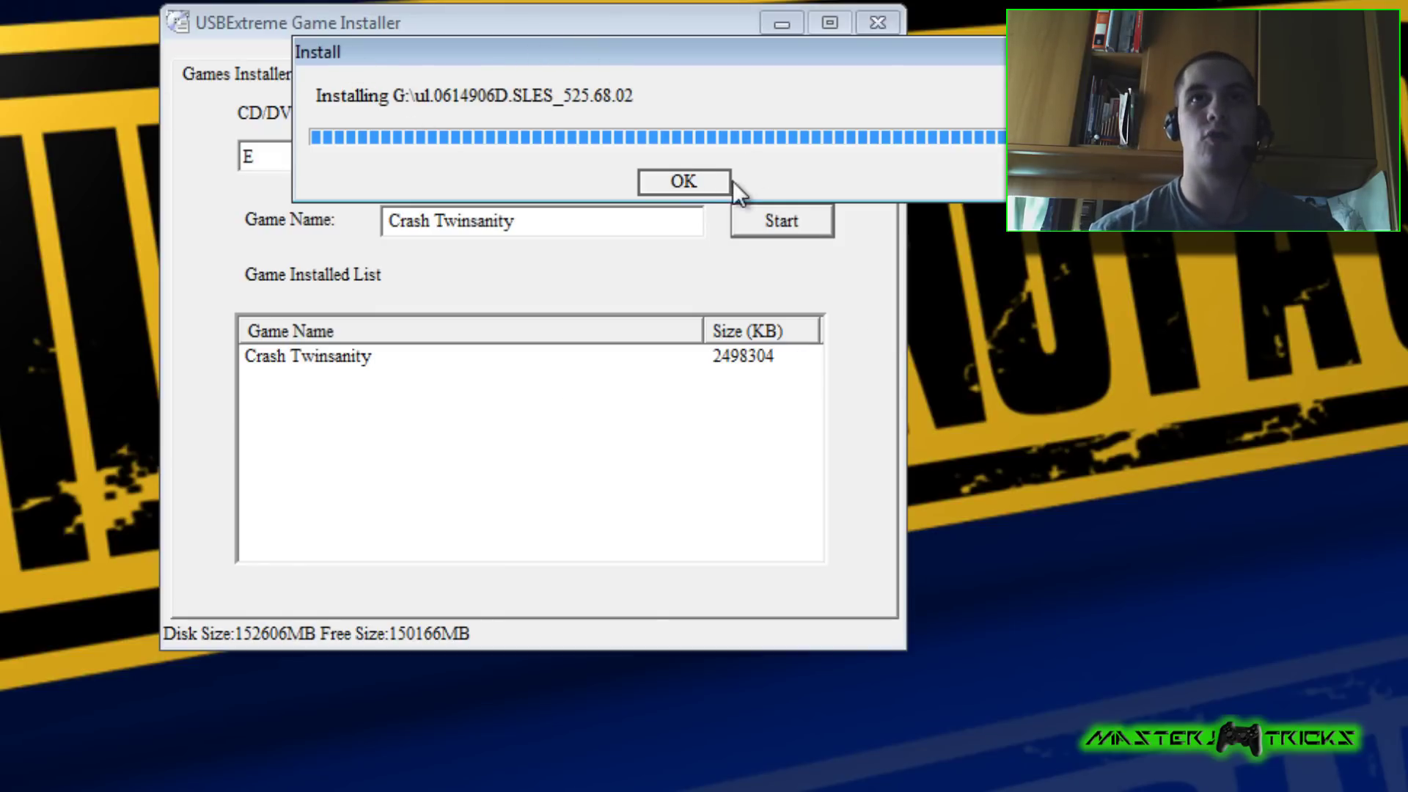
left_click(675, 180)
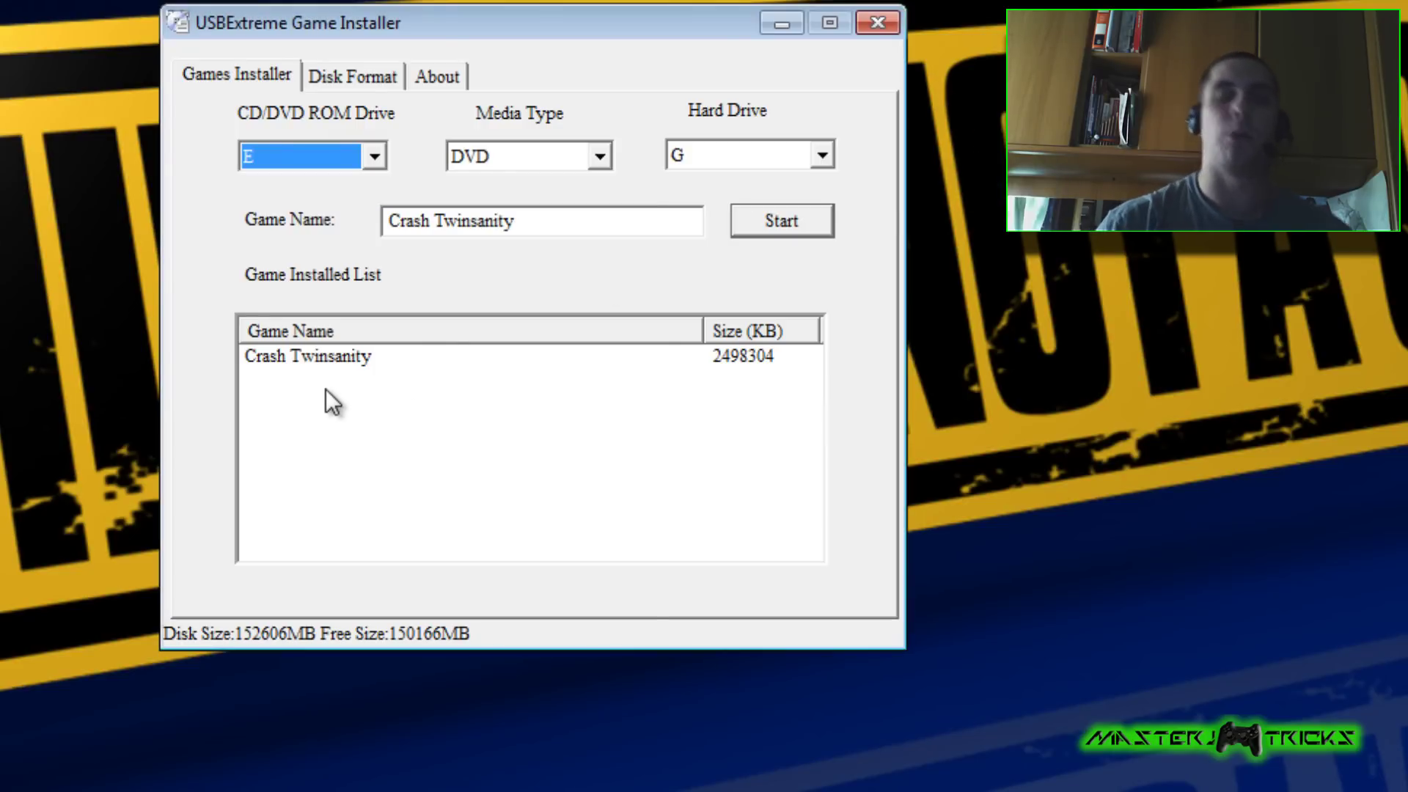
Close USBExtreme along with its compatibility prompt, and safely remove the external hard drive.
left_click(885, 19)
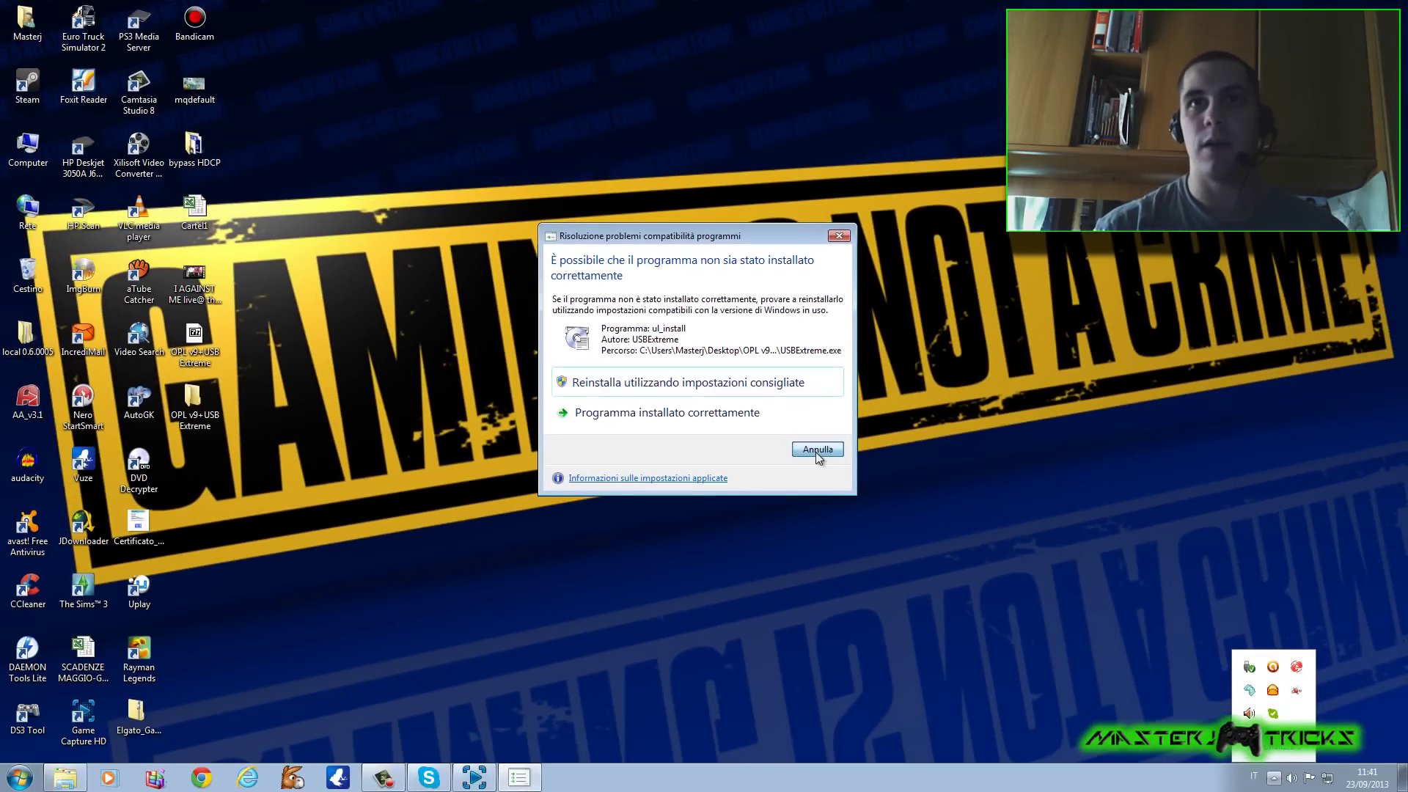
left_click(817, 449)
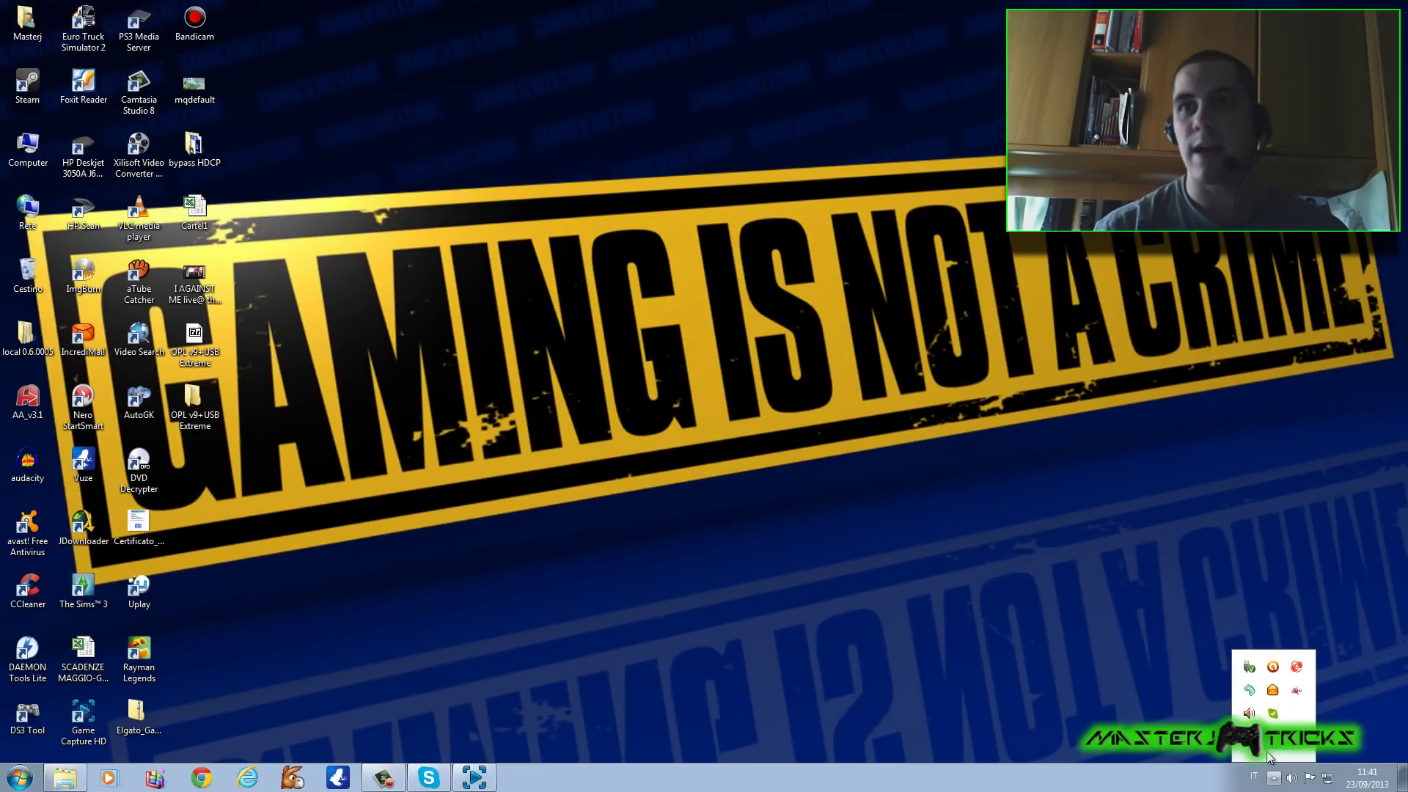
left_click(1246, 667)
left_click(1221, 641)
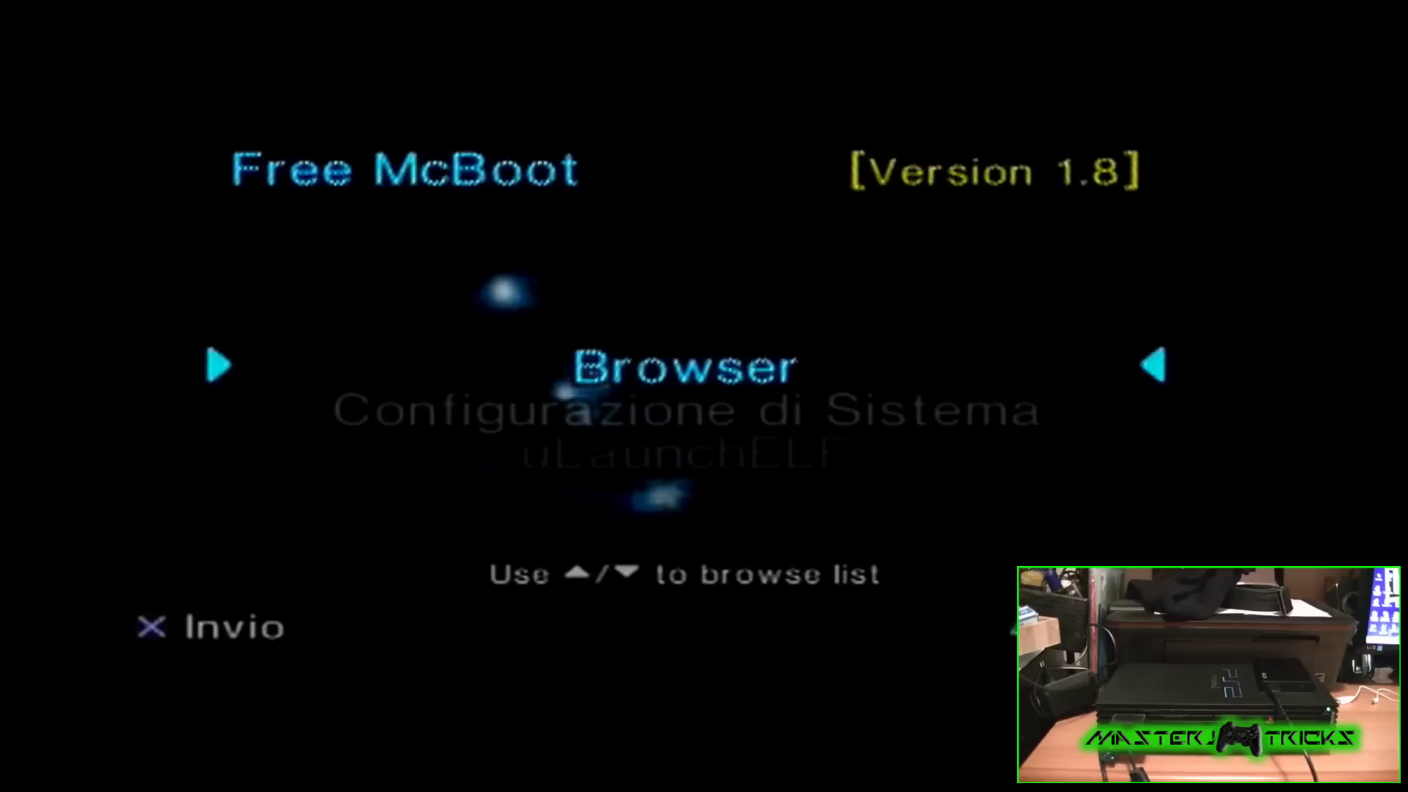
Switch to the PS2 and launch uLaunchELF from the Free McBoot list.
key("Down")
key("Down")
key("Down")
key("Down")
key("Down")
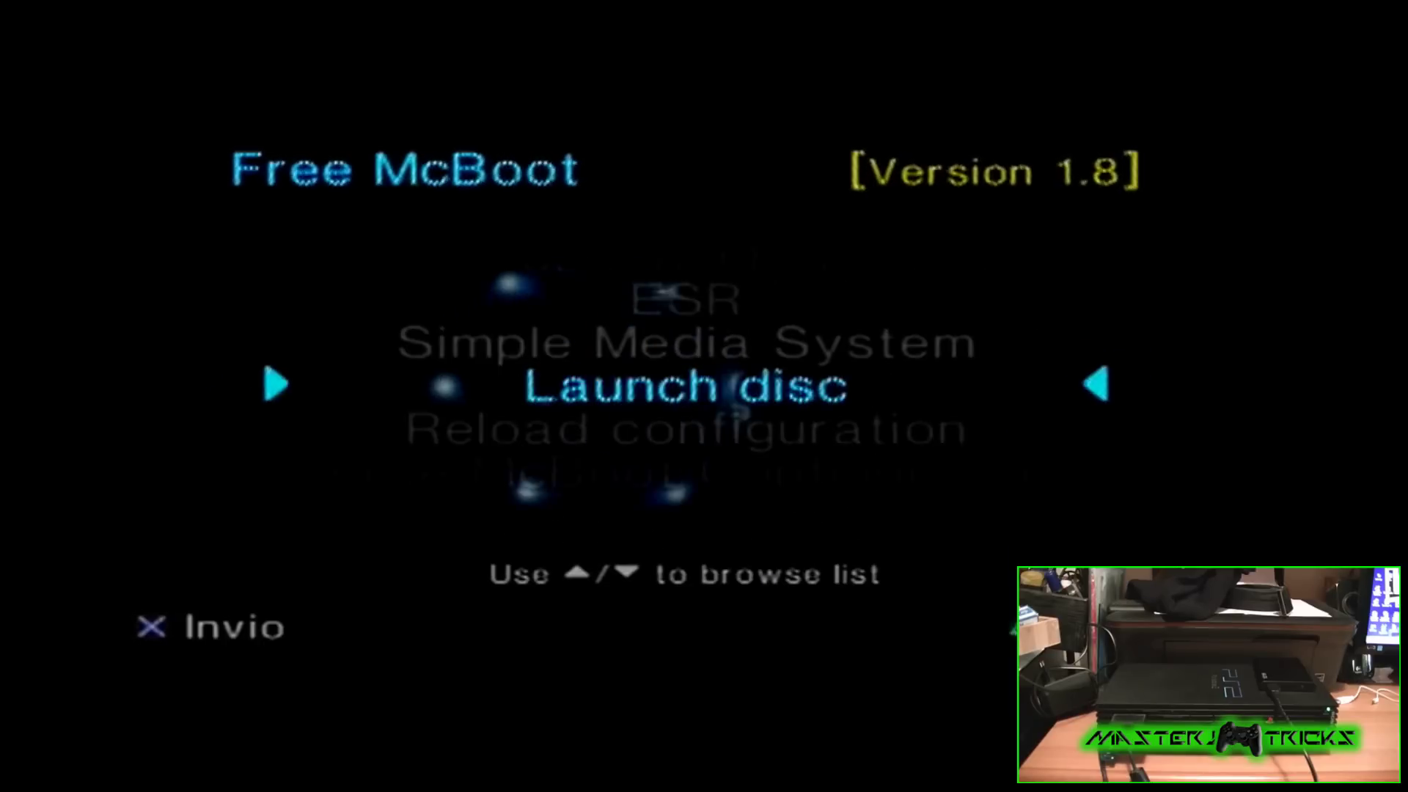
key("Up")
key("Up")
key("Up")
key("Return")
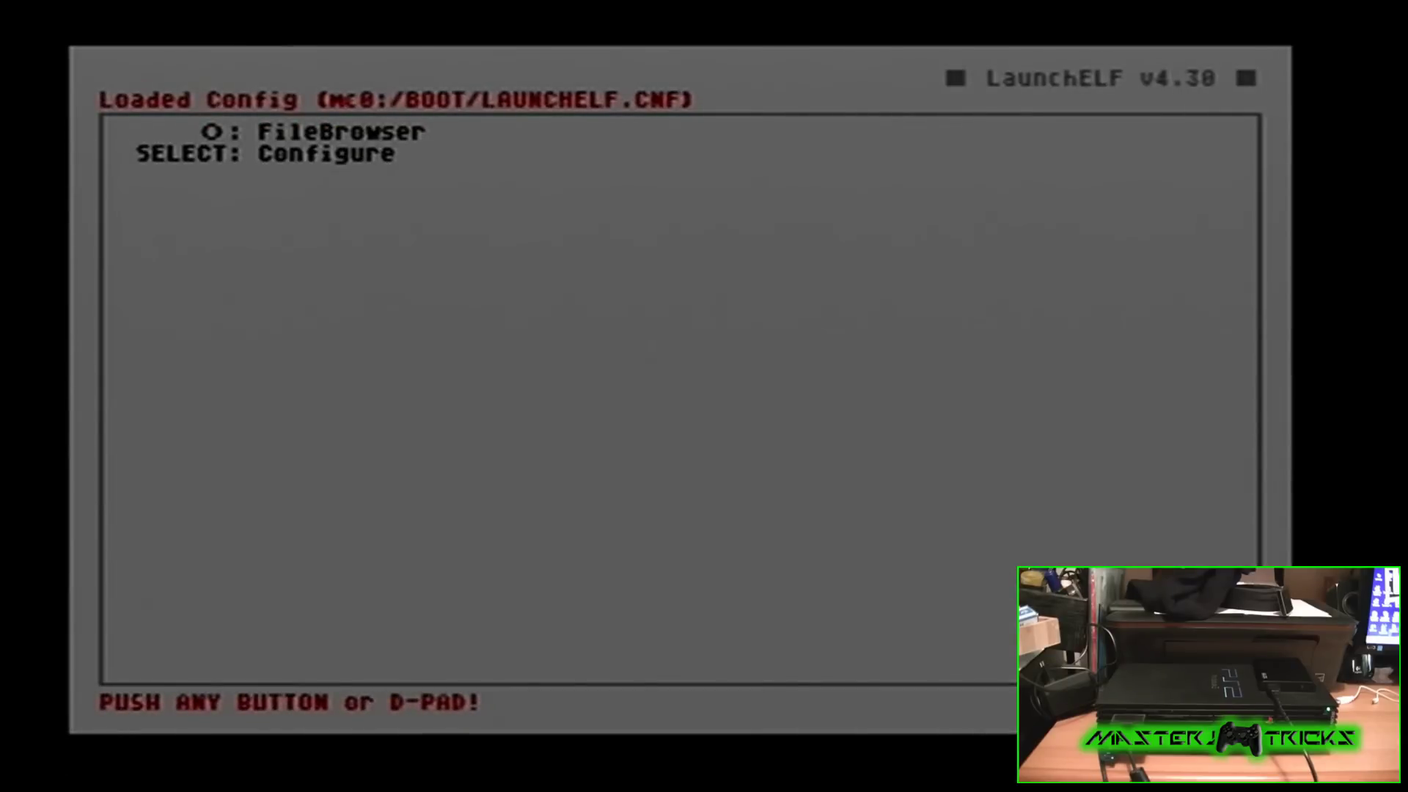
Open the mass:/ USB device in the FileBrowser.
key("Return")
key("Down")
key("Down")
key("Down")
key("Down")
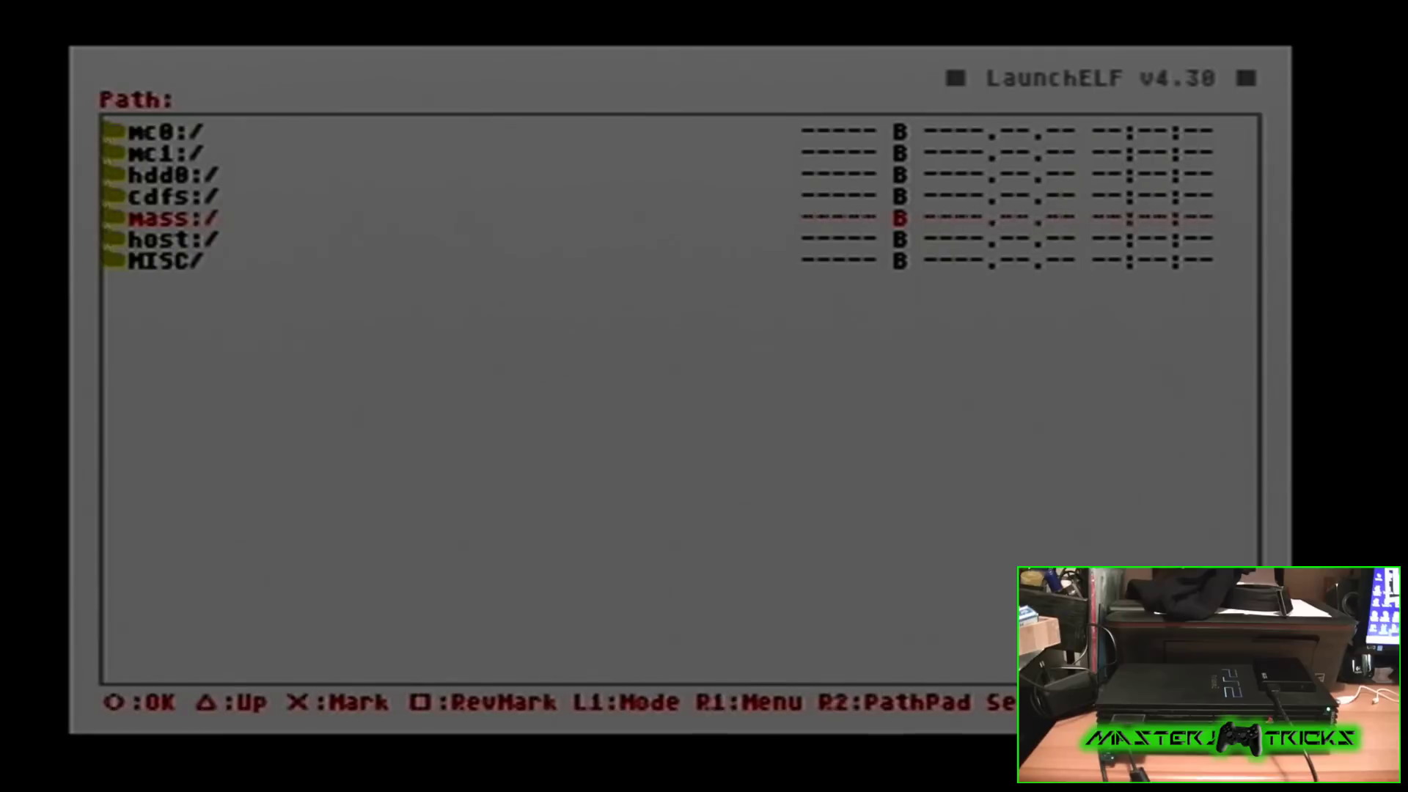
key("Return")
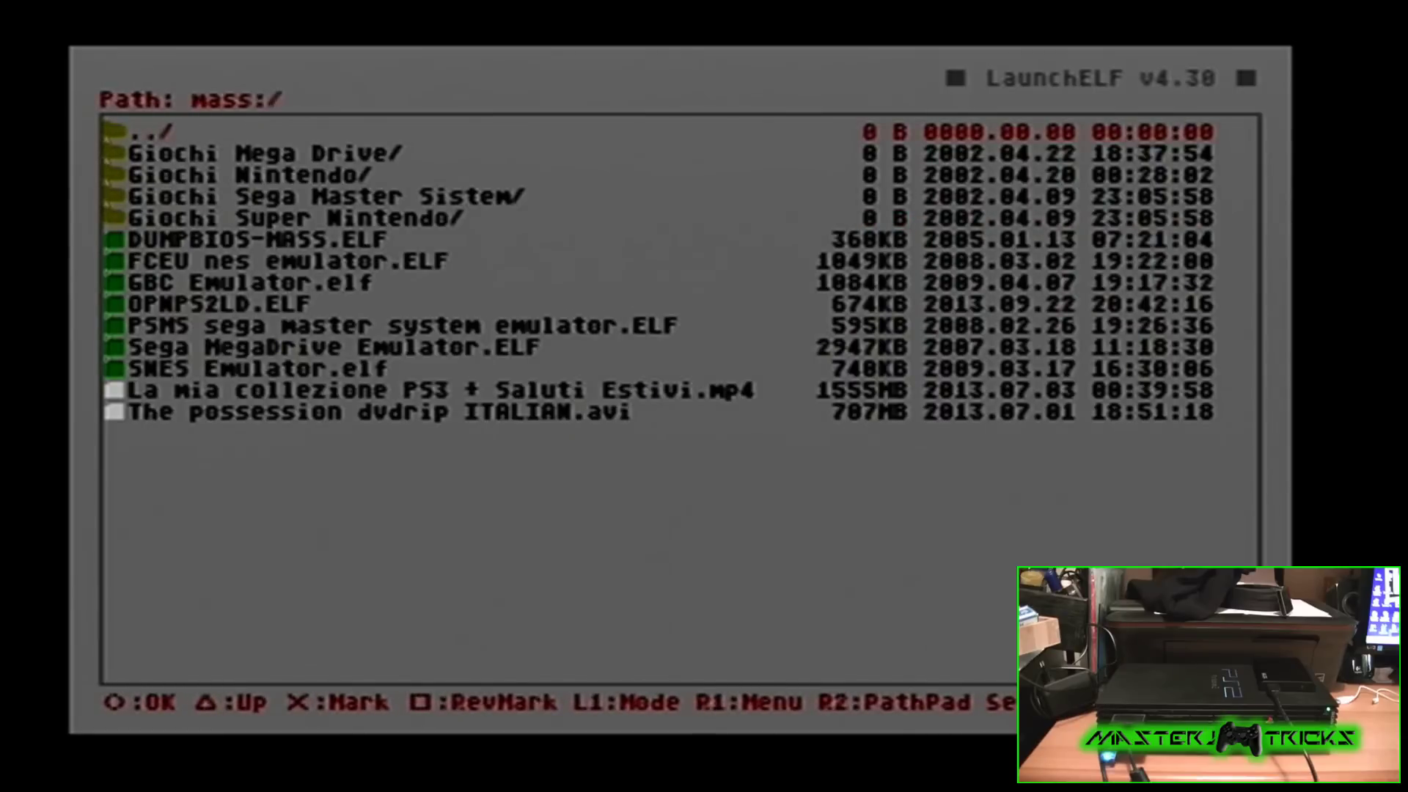
Copy the OPNPS2LD.ELF file from the USB stick.
key("Down")
key("Down")
key("Down")
key("Down")
key("Down")
key("Down")
key("Down")
key("Down")
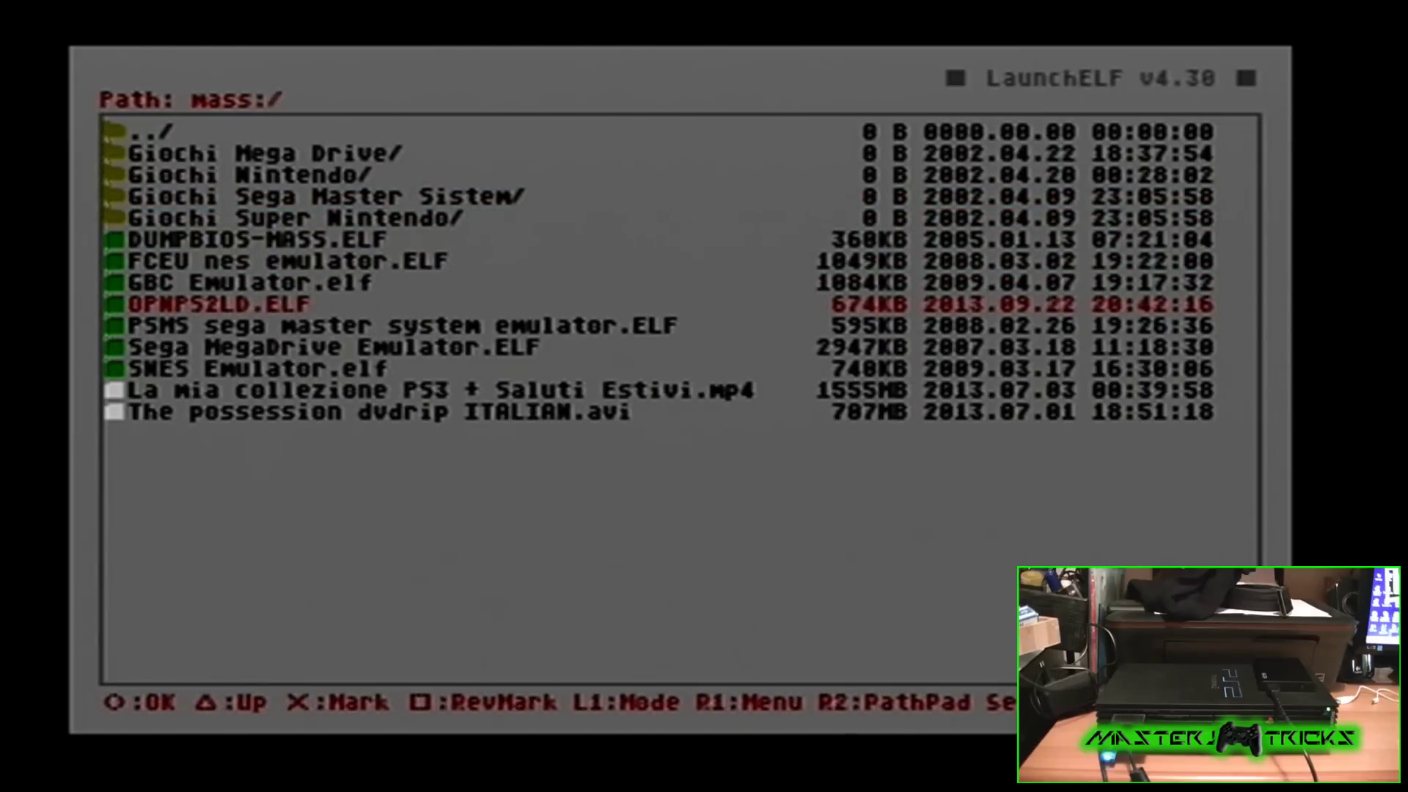
key("Menu")
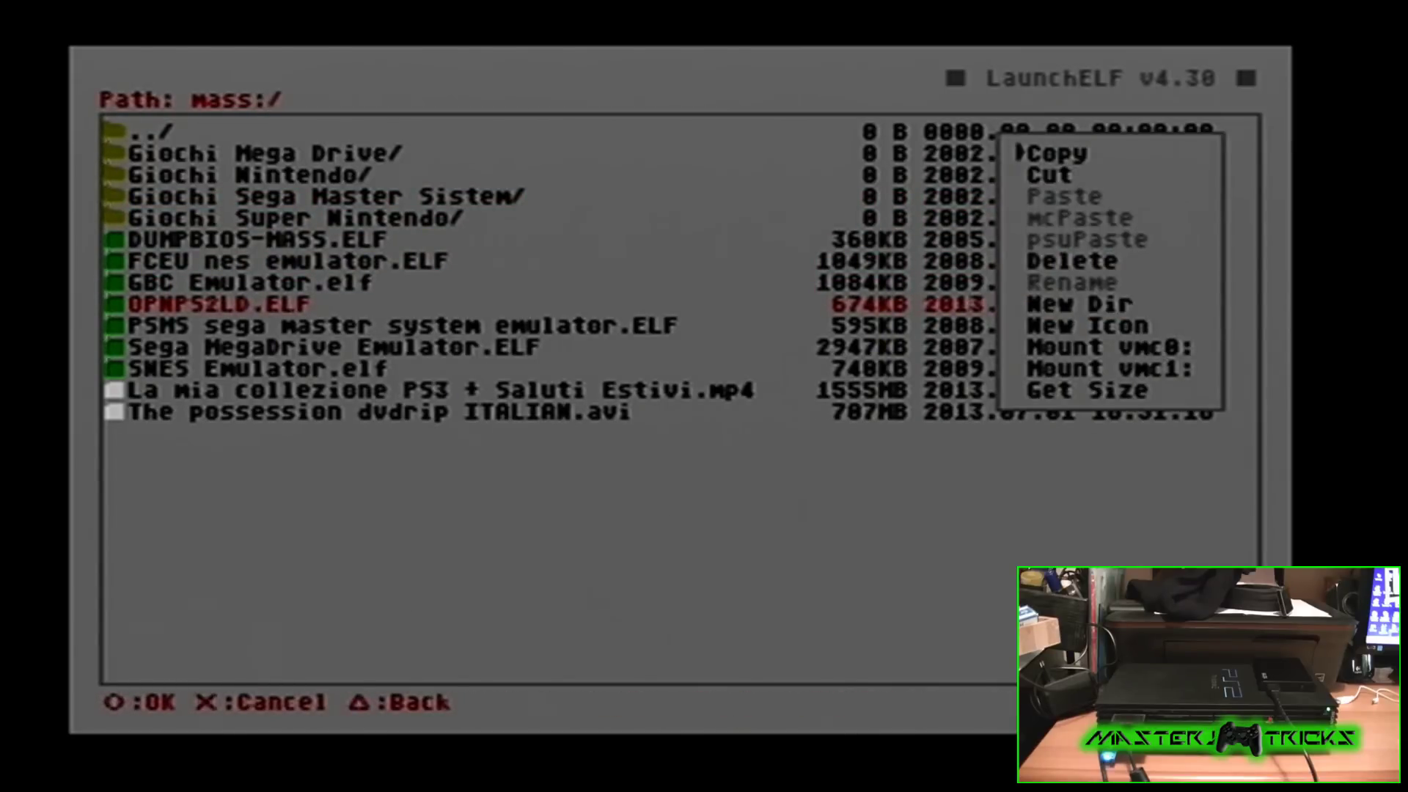
key("Return")
Go back from mass:/ to the list of devices.
key("Up")
key("Up")
key("Up")
key("Up")
key("Up")
key("Up")
key("Up")
key("Up")
key("Return")
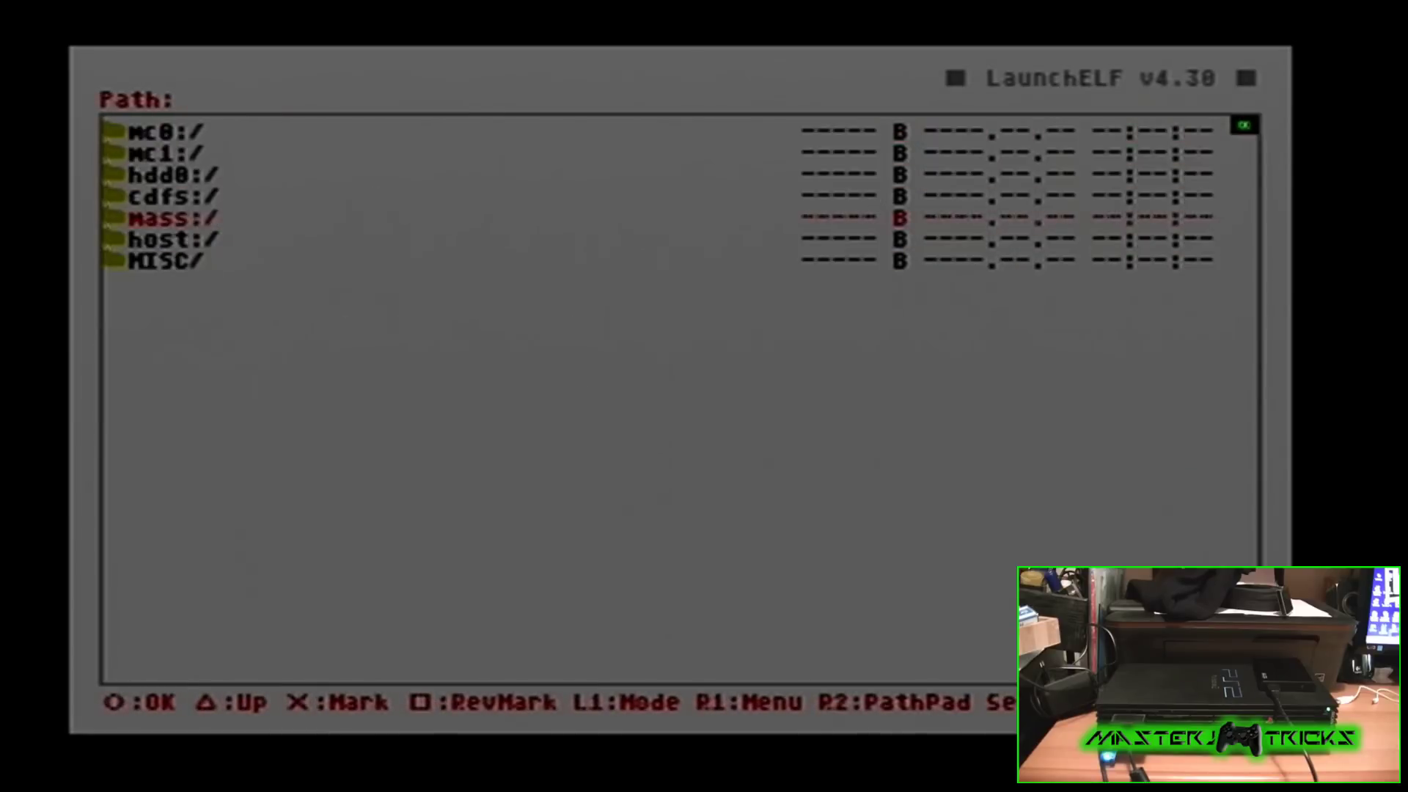
Paste the copied OPNPS2LD.ELF file into the root of memory card mc0:/.
key("Up")
key("Up")
key("Up")
key("Up")
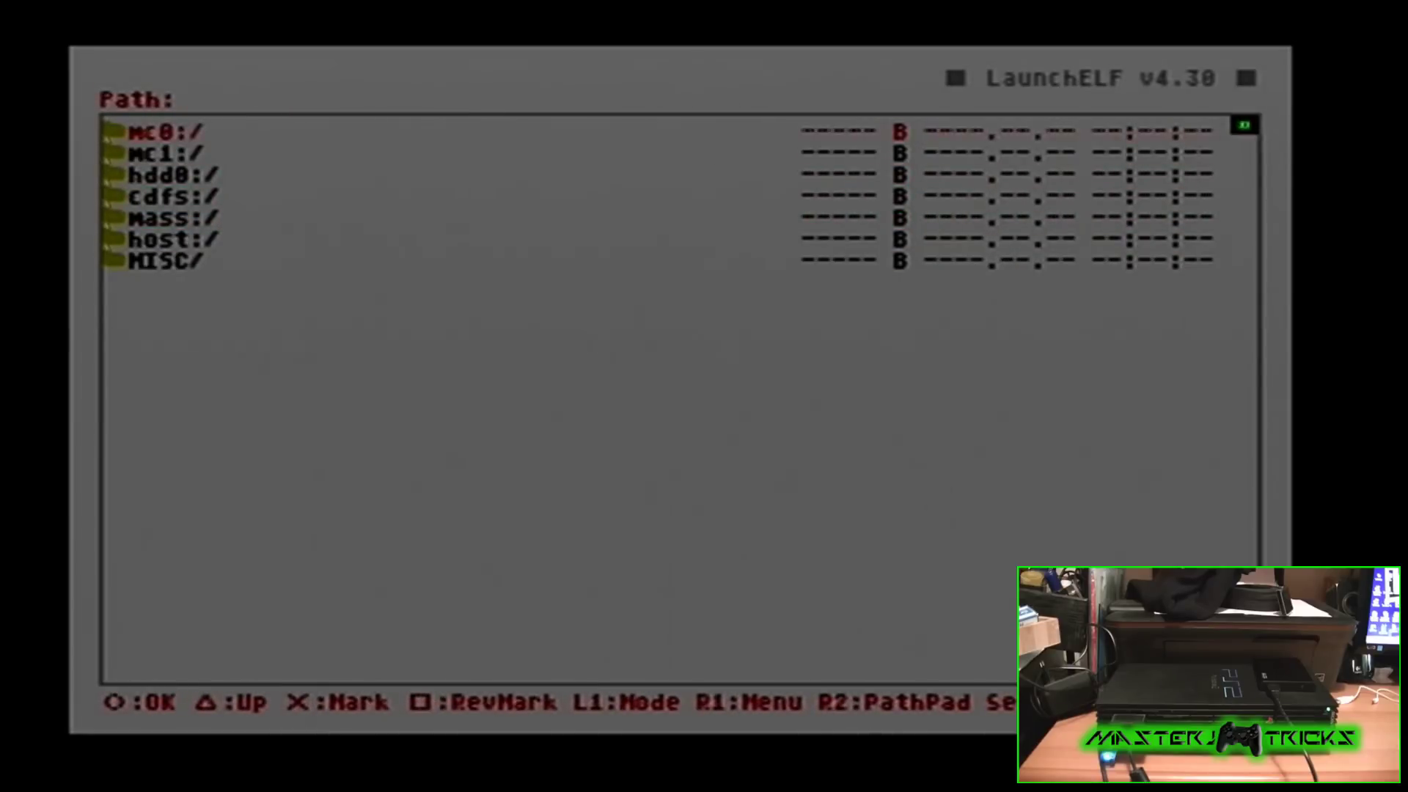
key("Return")
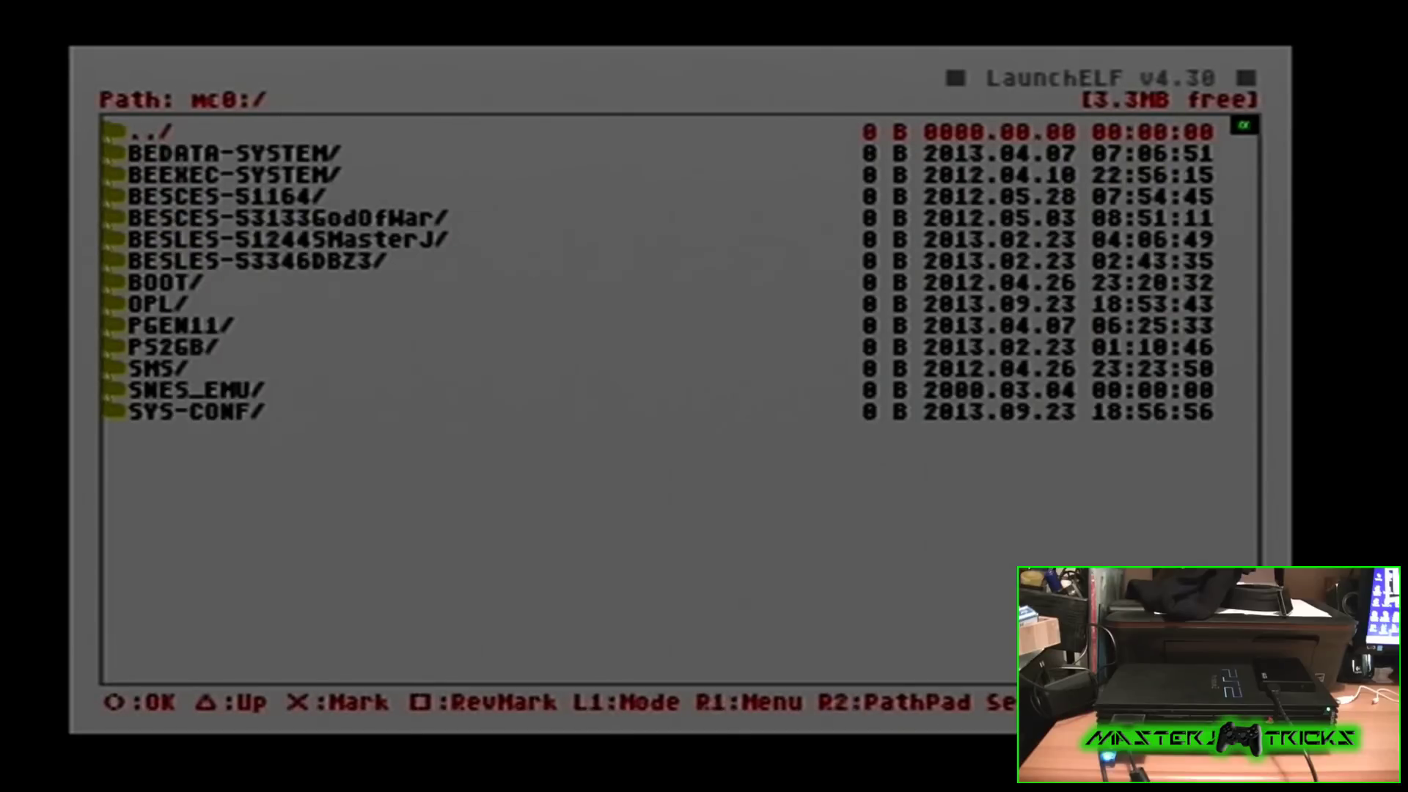
key("Menu")
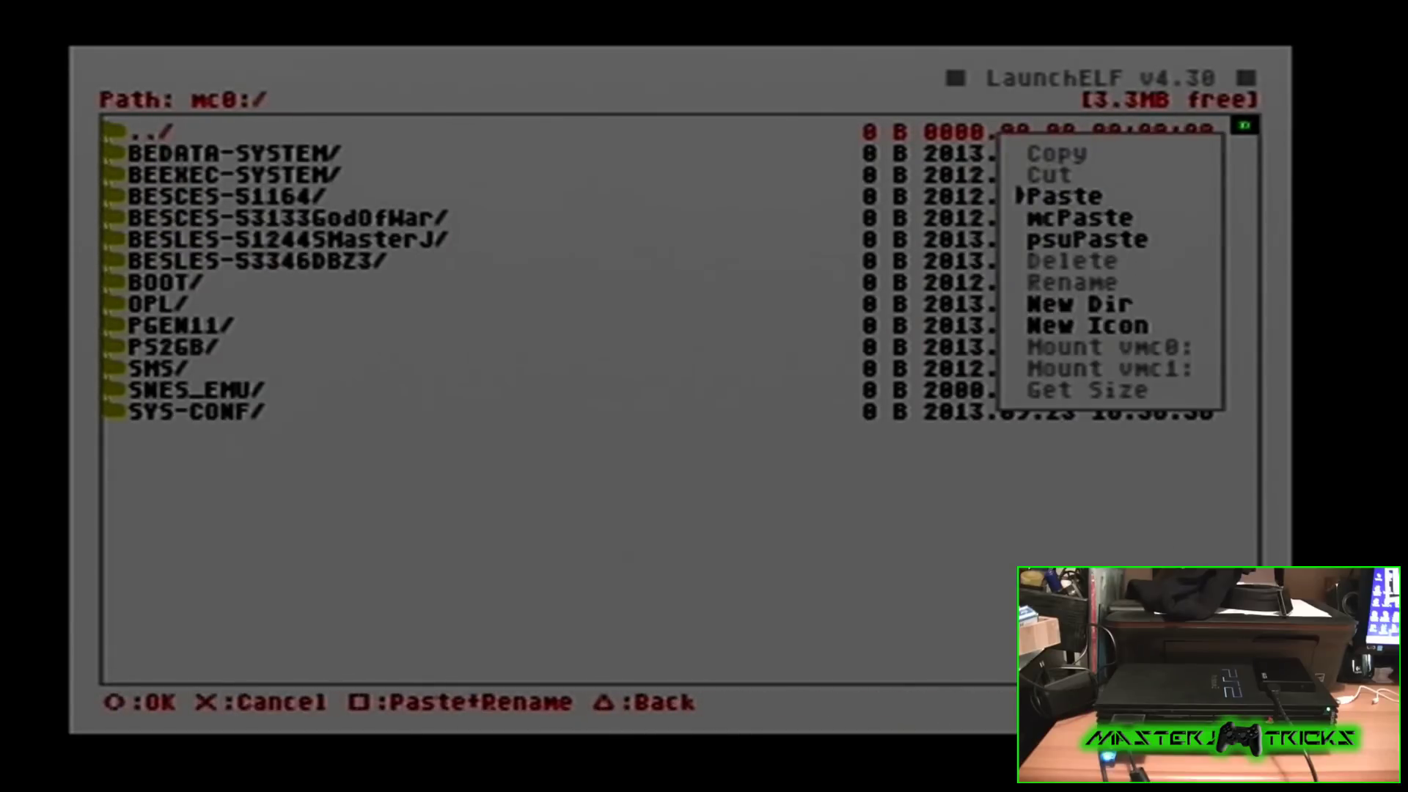
key("Return")
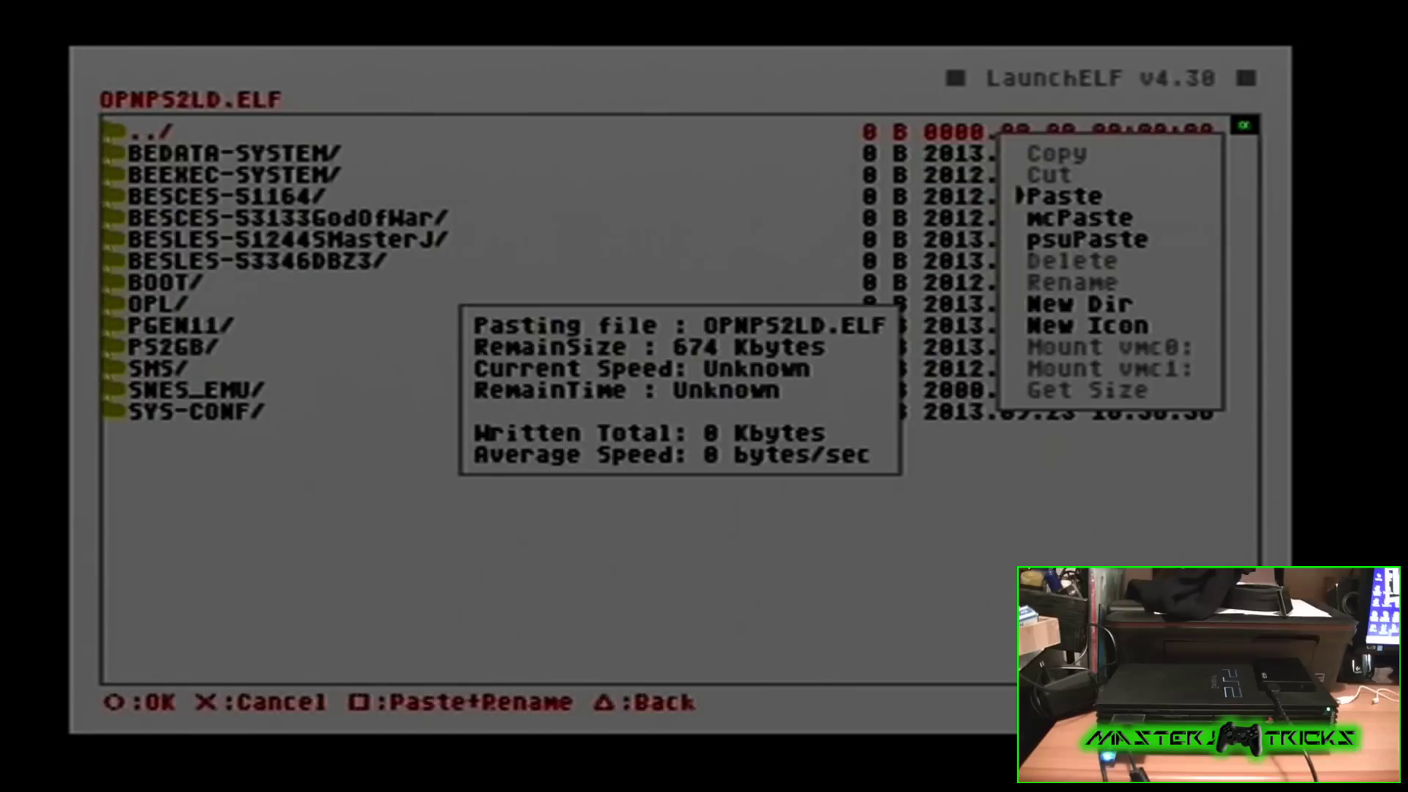